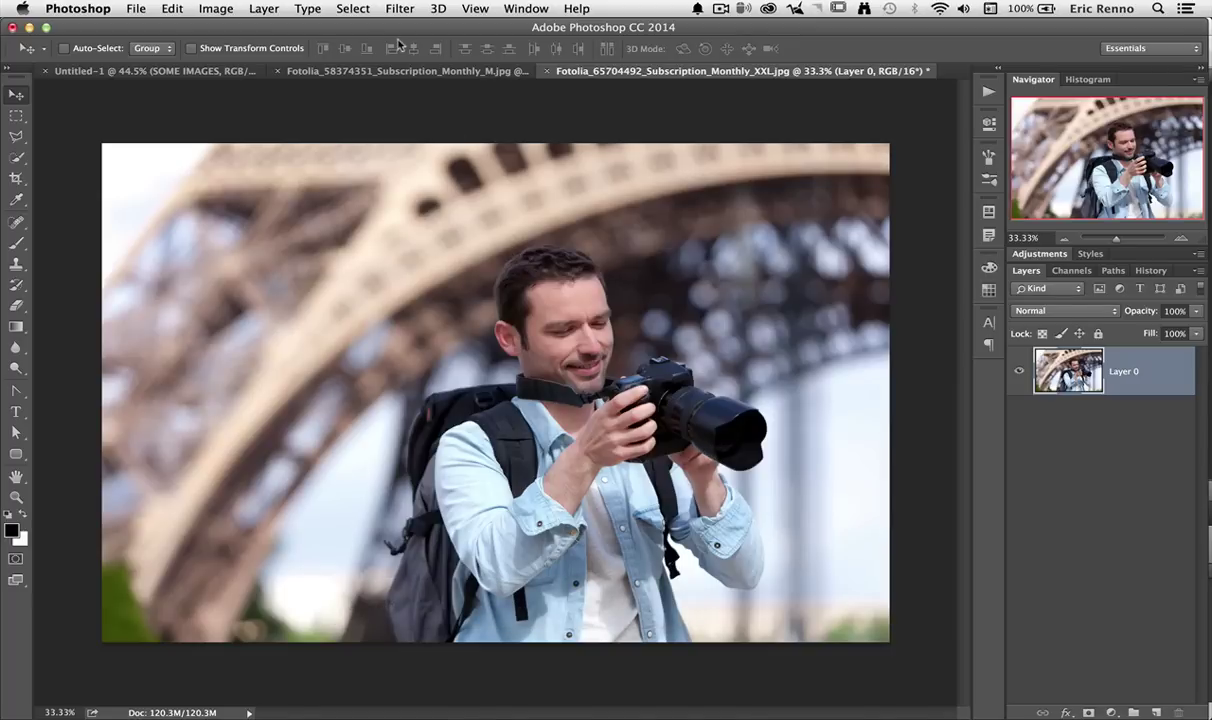
- Start a Focus Area selection on the photo of the man with the camera and set its view mode to Overlay
left_click(353, 9)
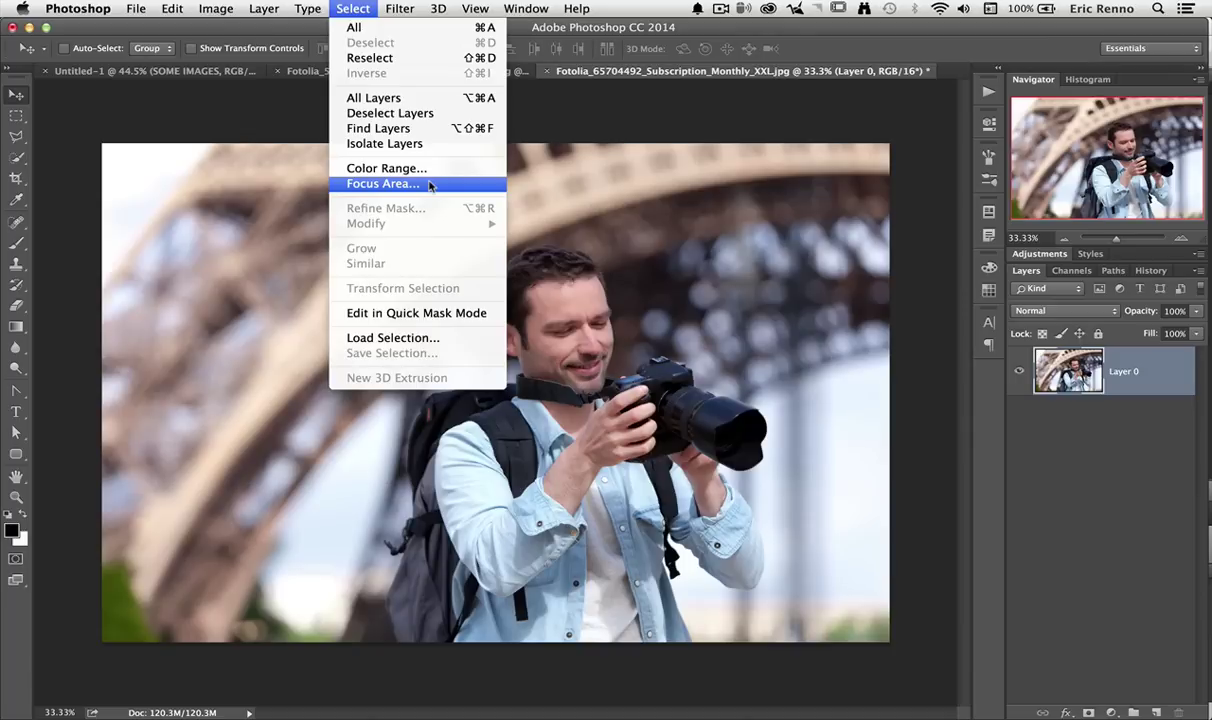
left_click(430, 186)
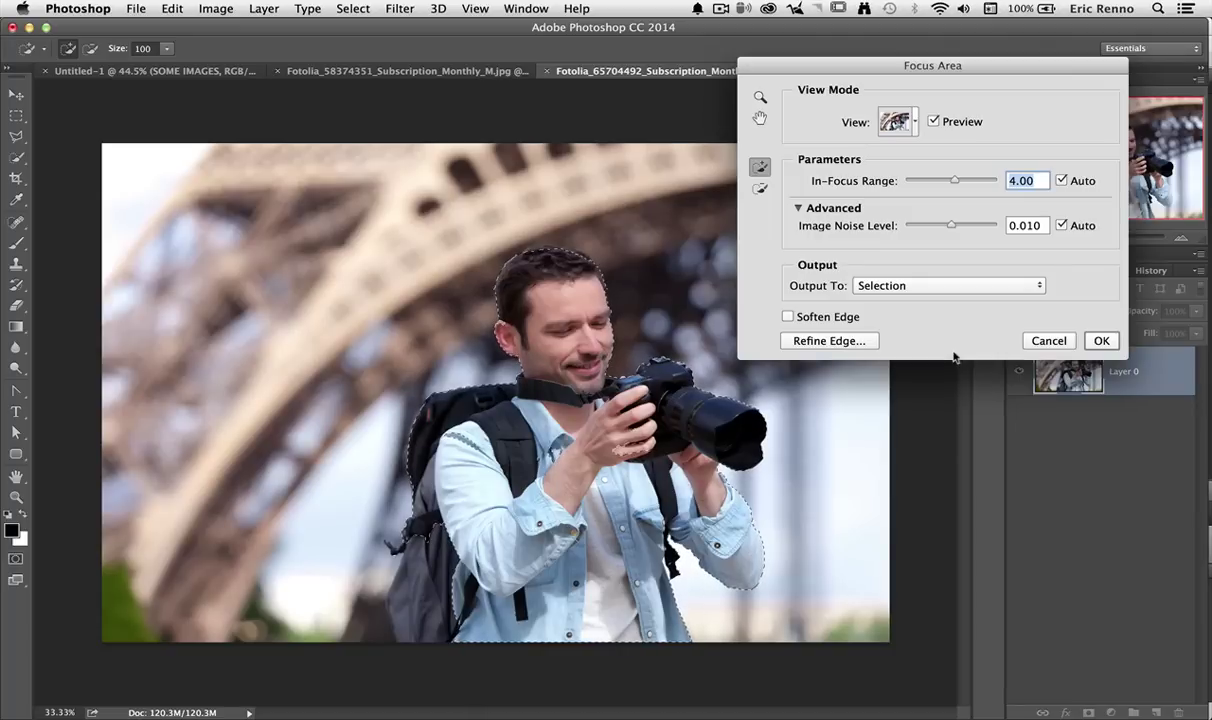
left_click(896, 121)
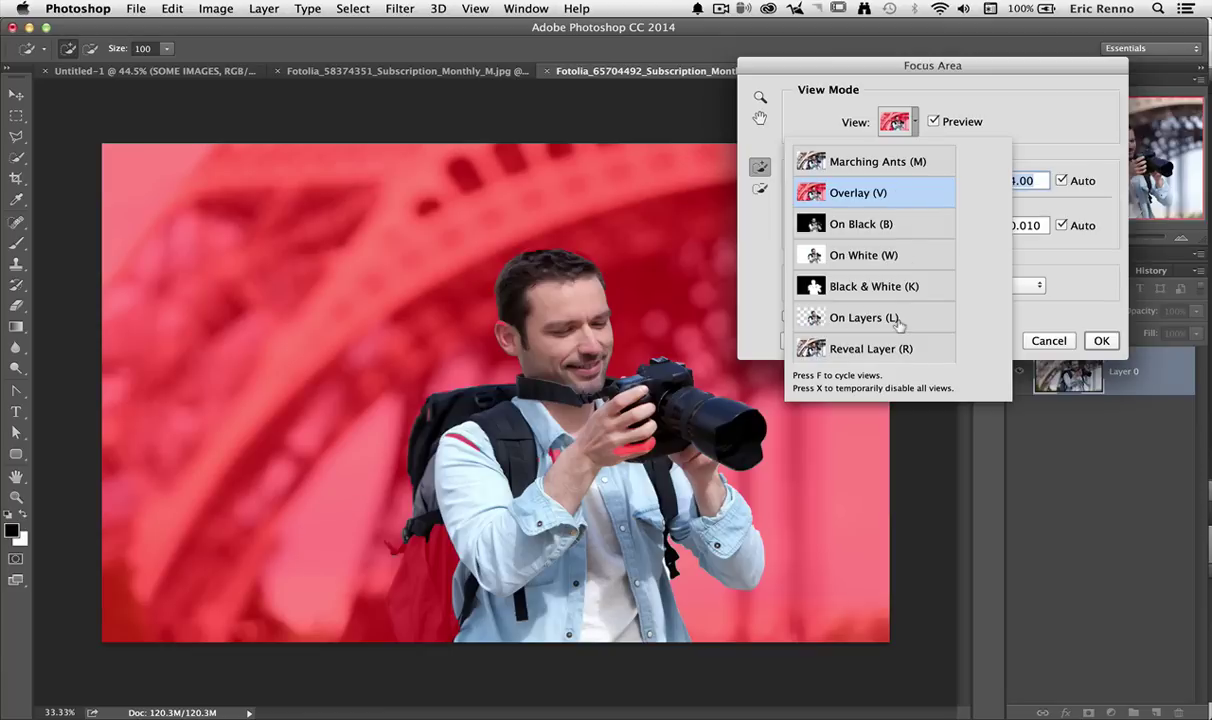
left_click(994, 107)
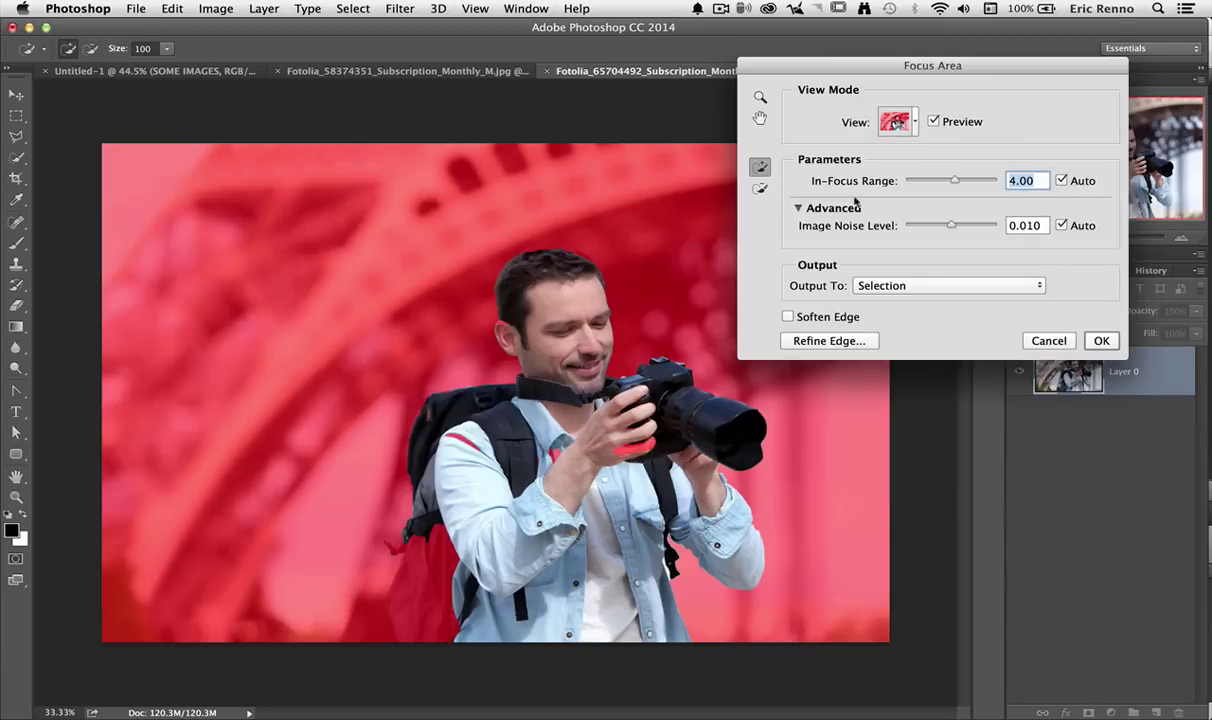
- Add the missed hand and backpack areas to the focus selection, with an in-focus range of 4.77, and accept it
left_click_drag(620, 448, 638, 448)
left_click_drag(412, 583, 425, 560)
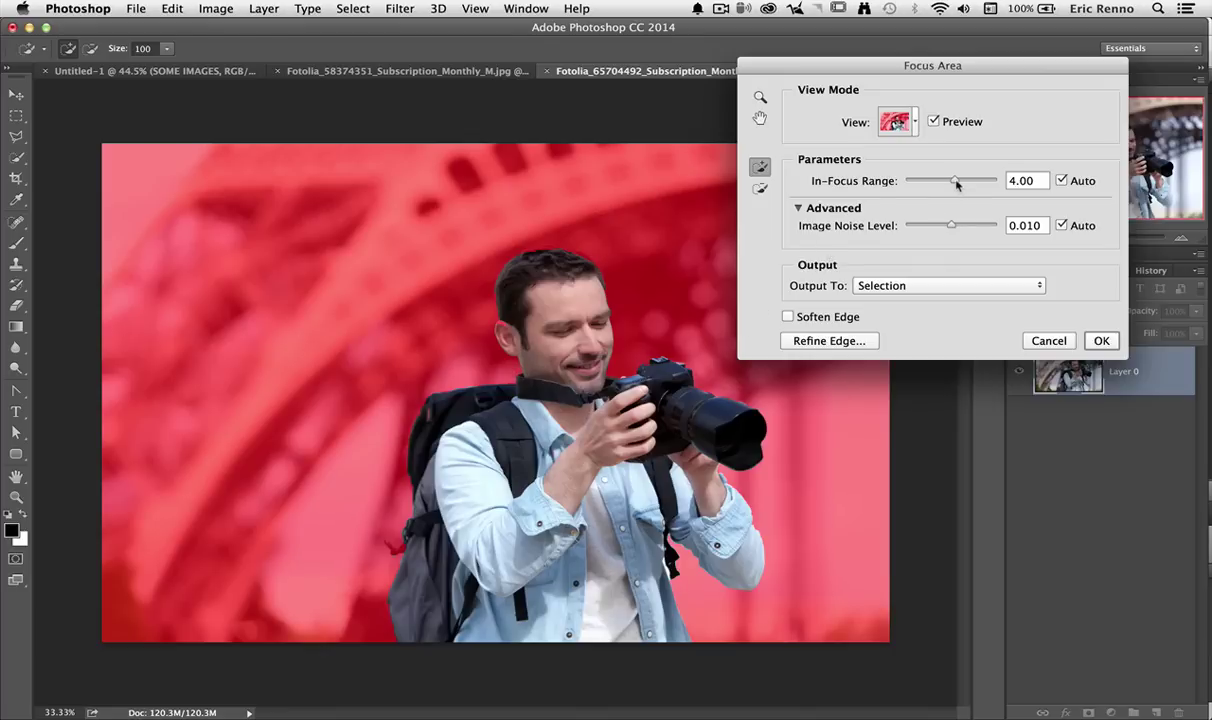
left_click_drag(955, 182, 965, 184)
left_click(539, 256)
left_click(568, 260)
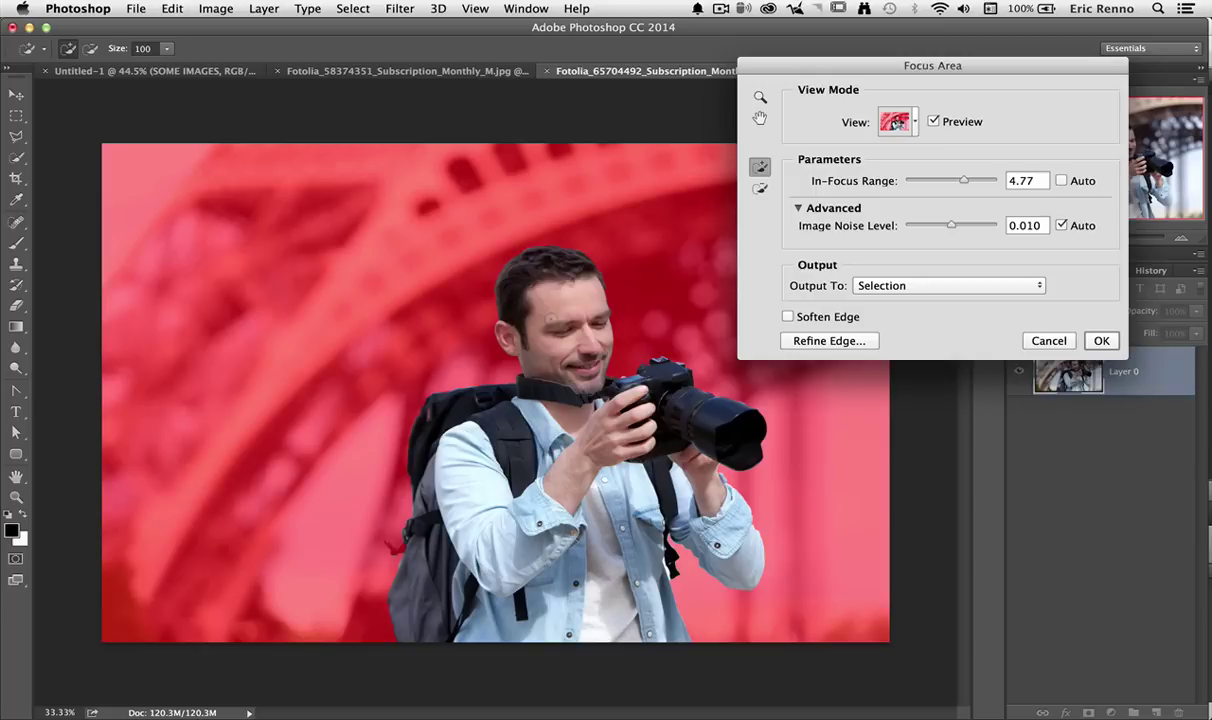
left_click(1092, 344)
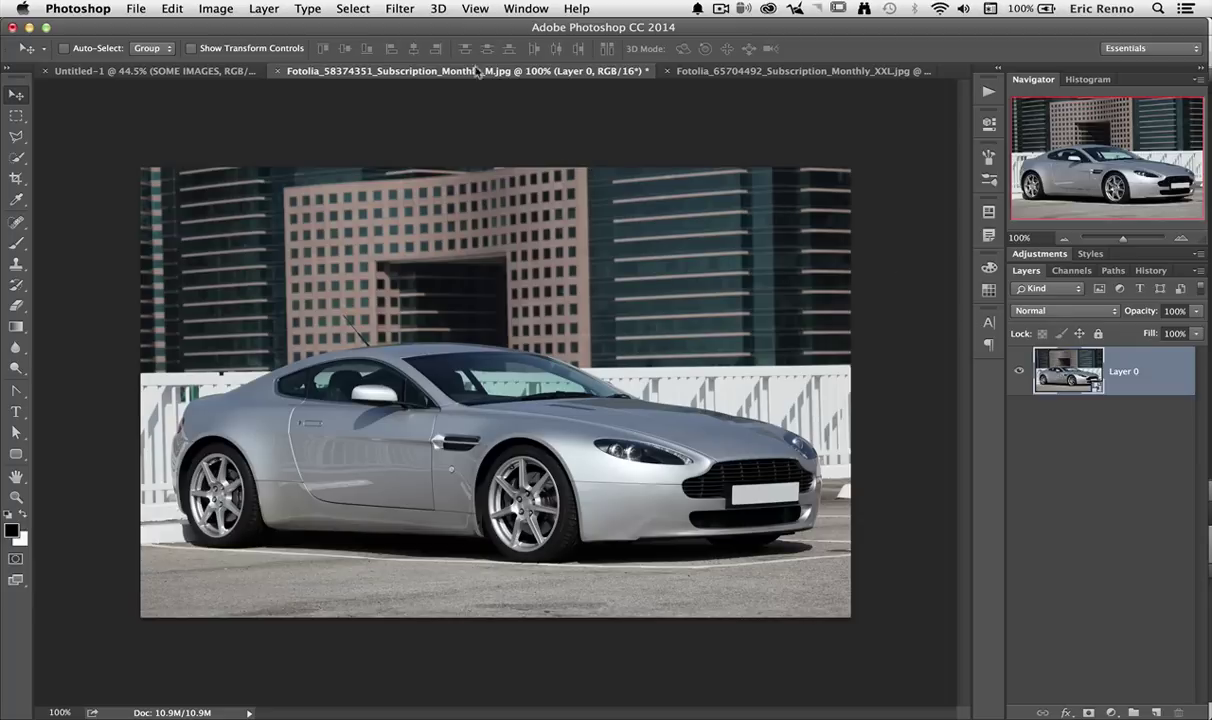
- Start a Spin Blur on the silver car photo and center its ring on the front wheel
left_click(402, 10)
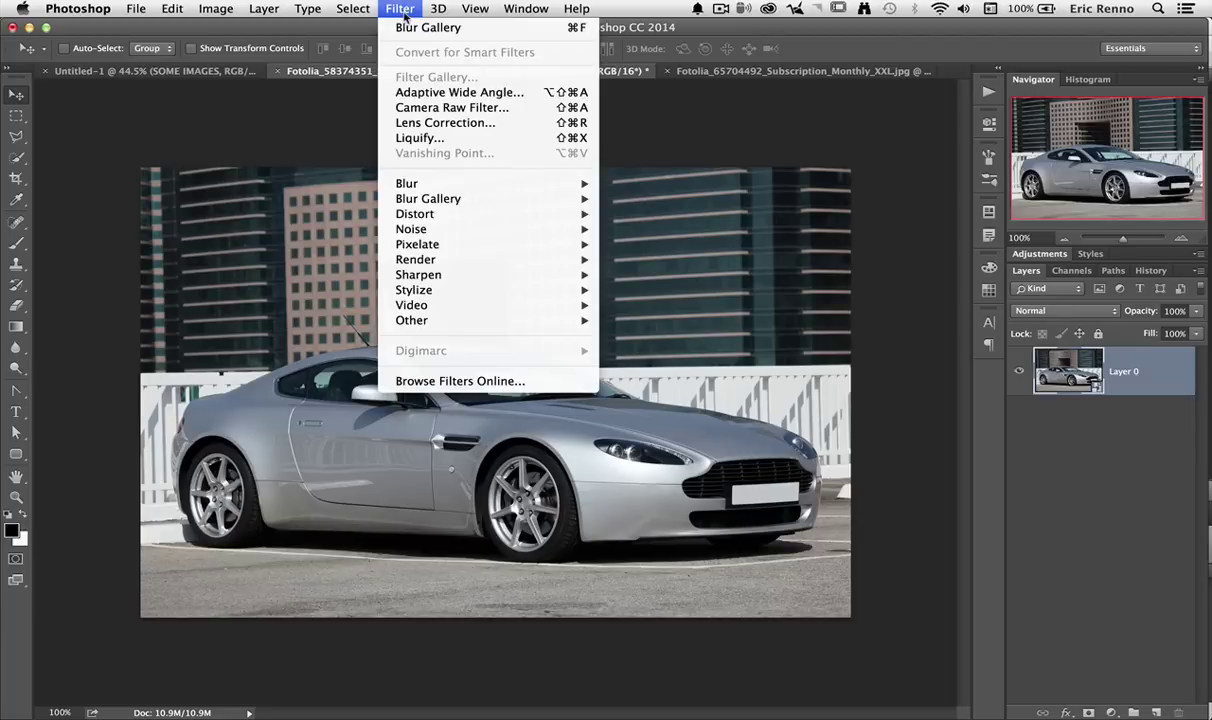
mouse_move(465, 198)
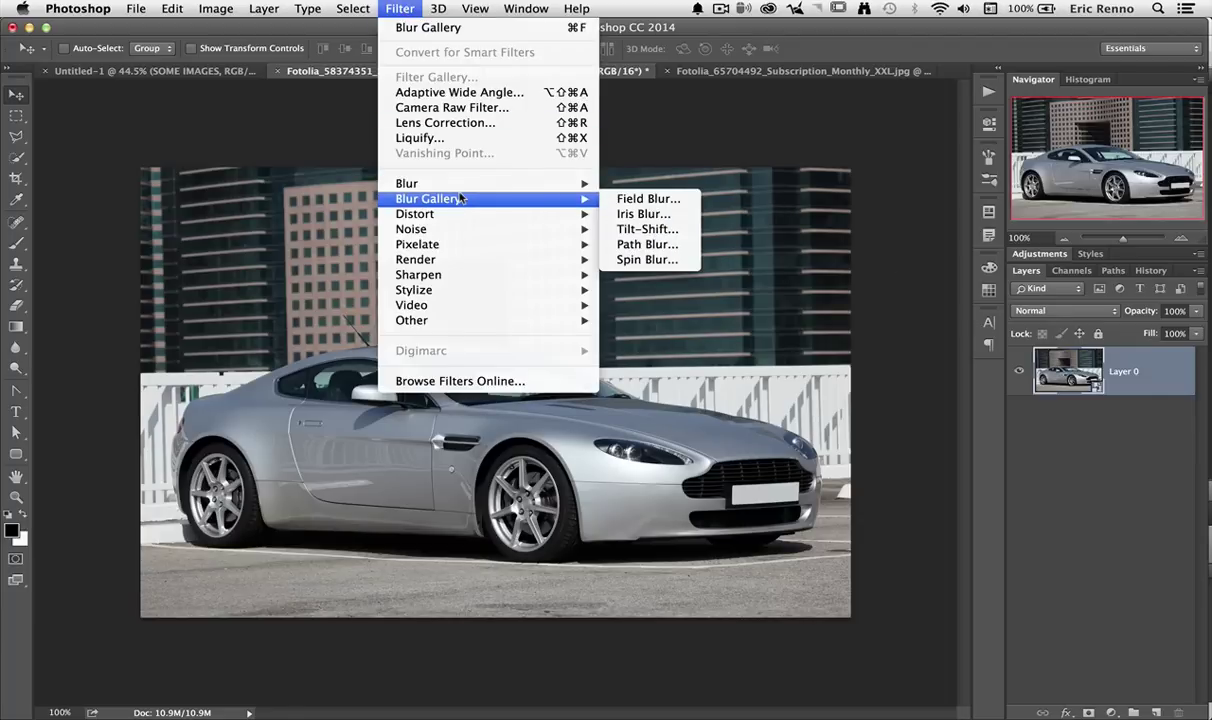
left_click(655, 260)
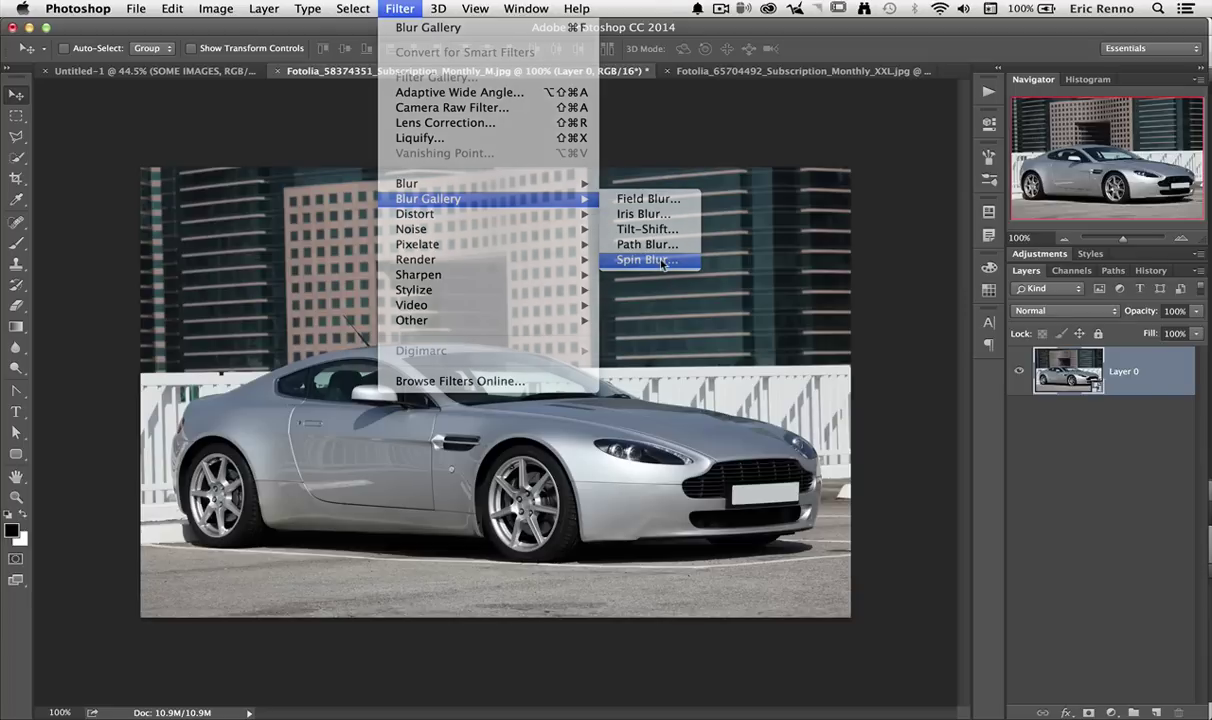
mouse_move(502, 398)
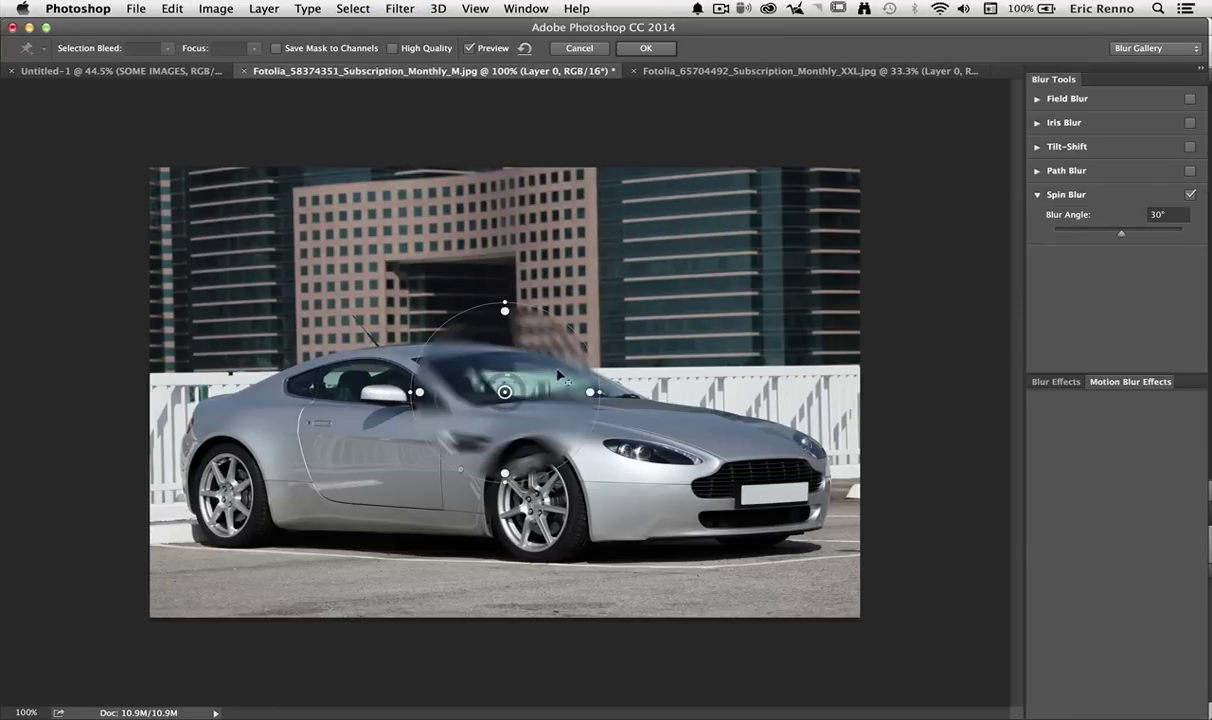
left_click_drag(505, 392, 539, 513)
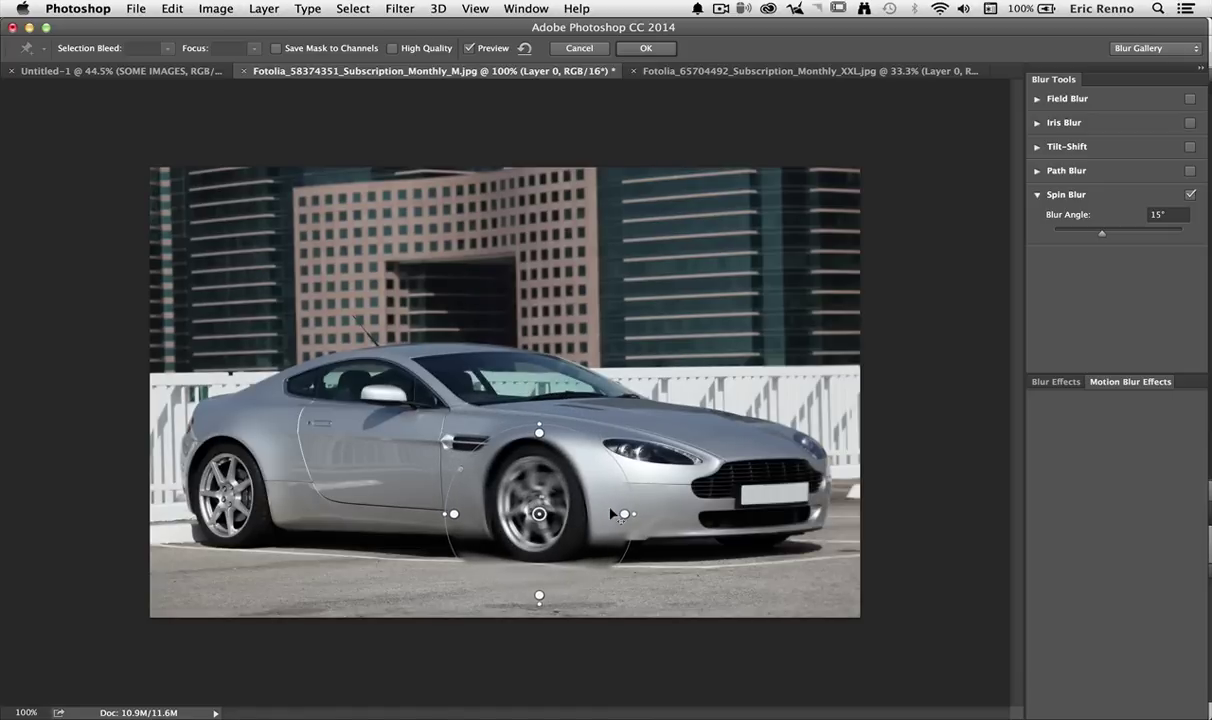
- Shrink and align the spin blur ring to the front wheel and set its blur angle to 18°
left_click_drag(626, 513, 582, 502)
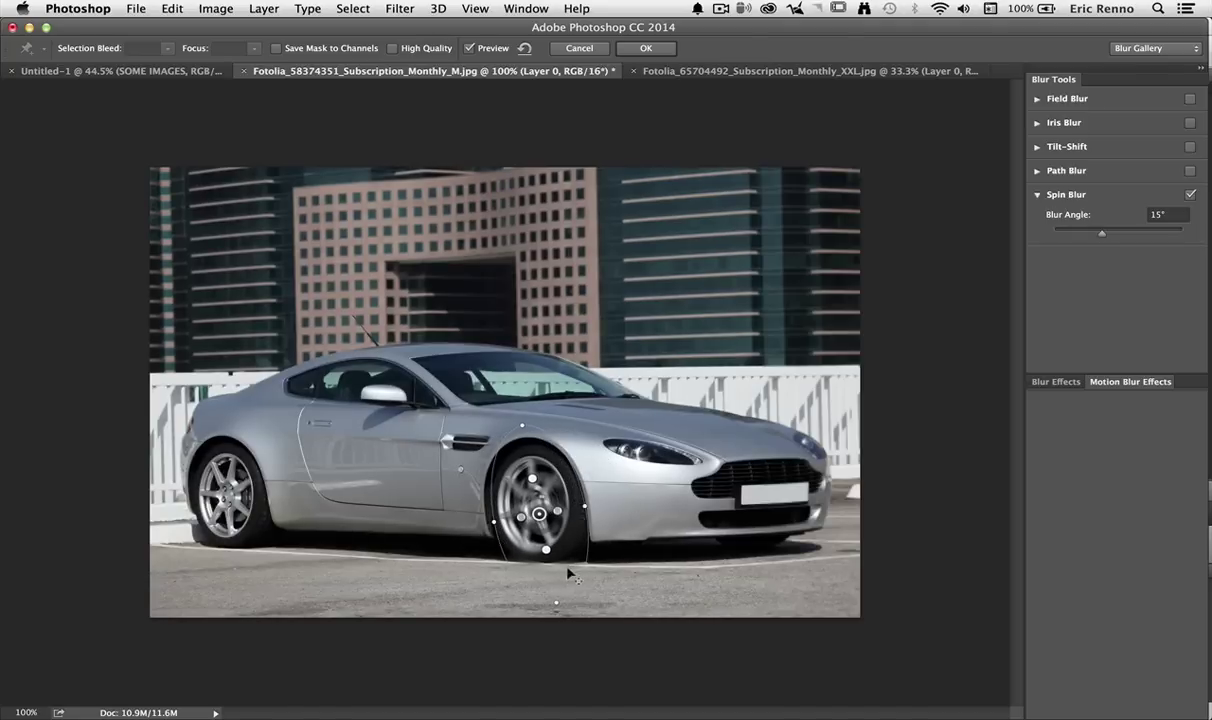
left_click_drag(553, 599, 538, 560)
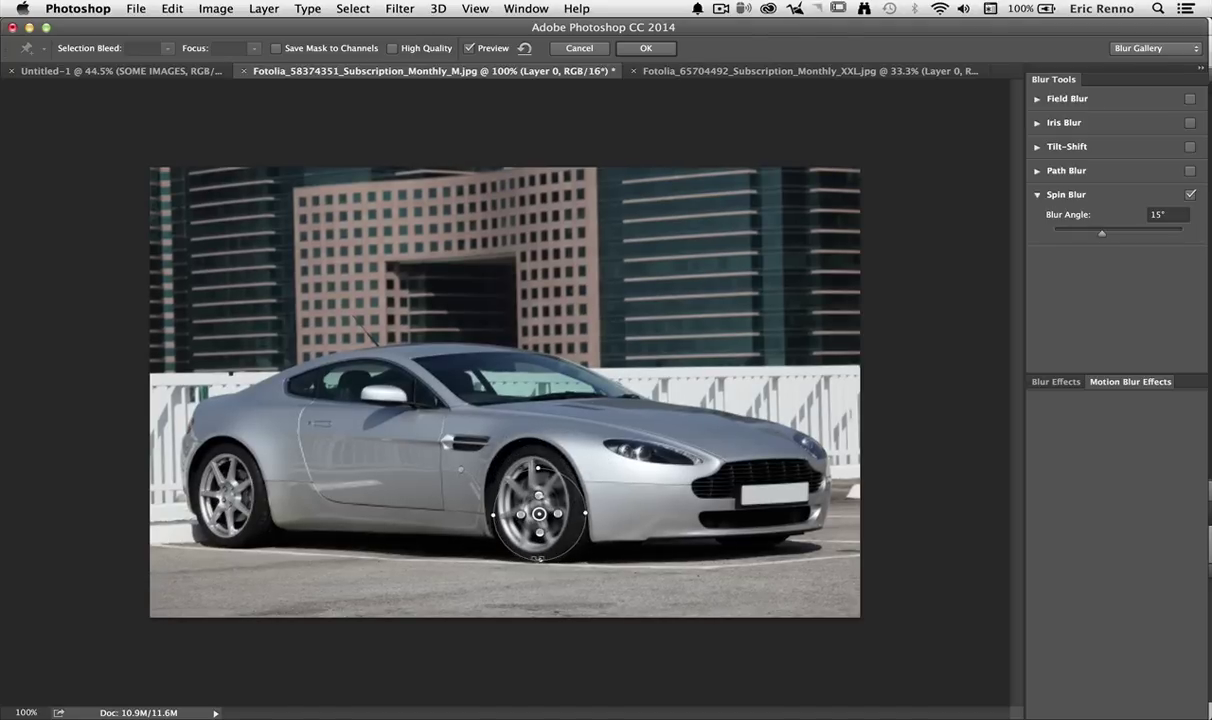
left_click_drag(539, 513, 532, 501)
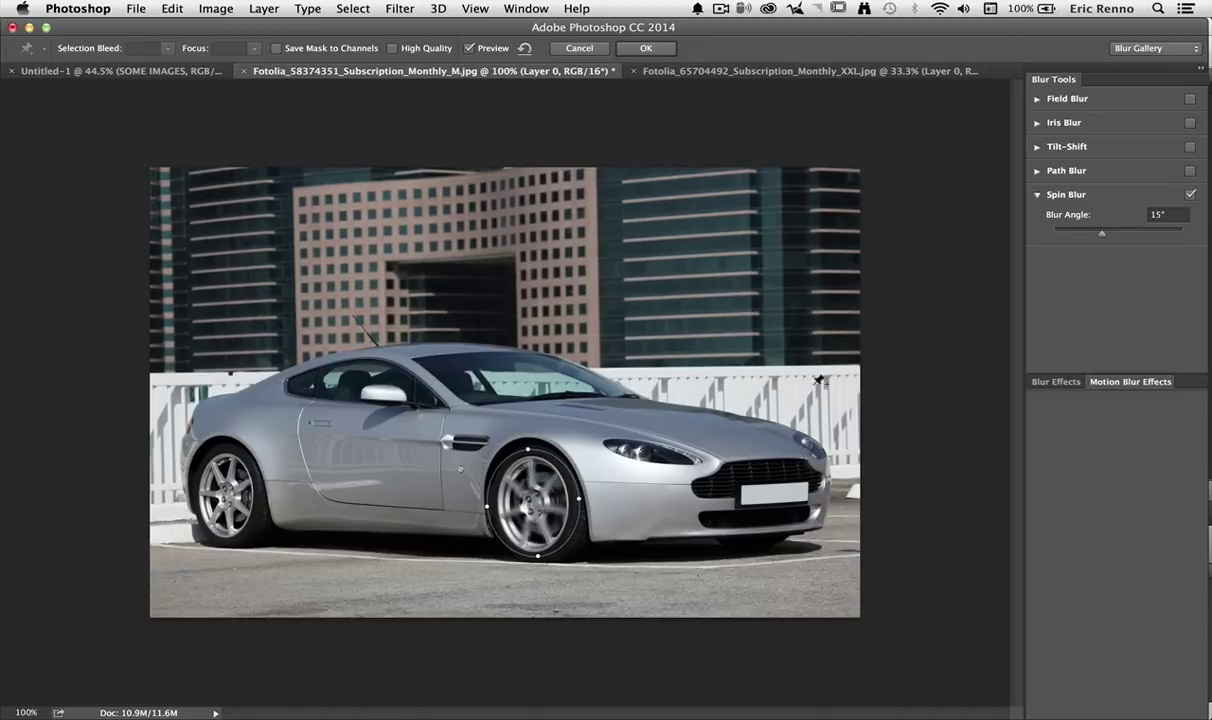
left_click_drag(1102, 237, 1110, 236)
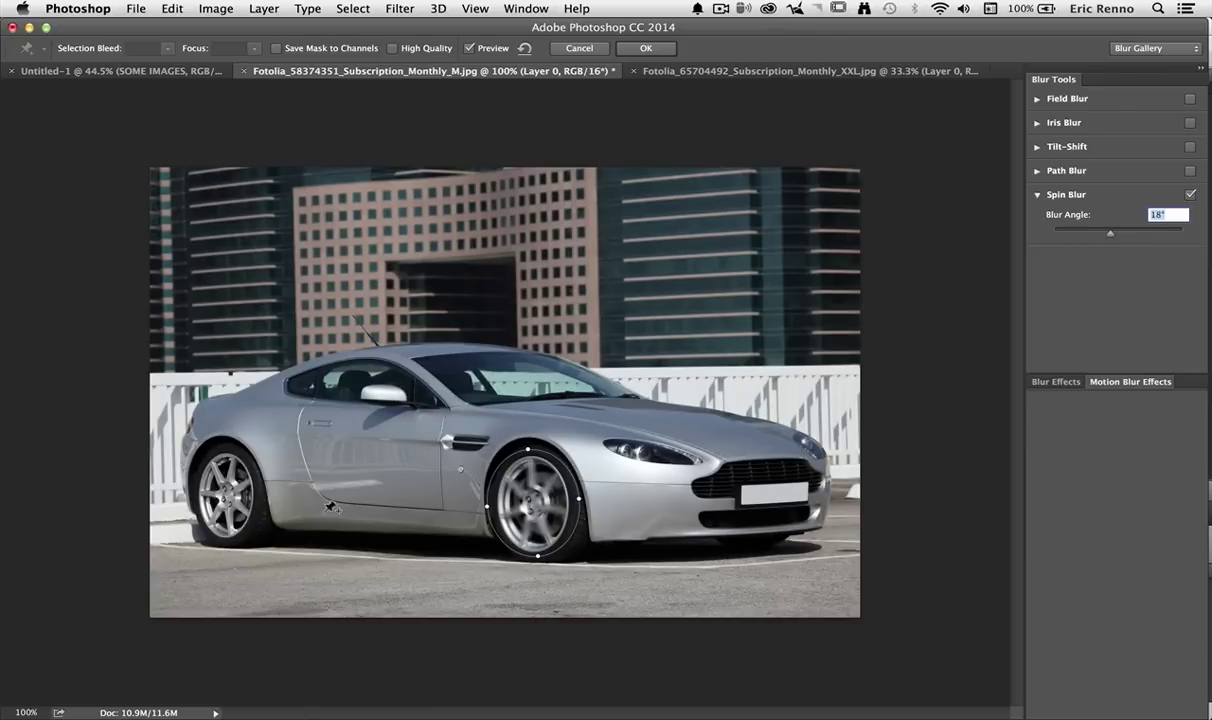
- Add a second spin blur on the car's rear wheel and fit its ring to the wheel's outline
left_click(222, 500)
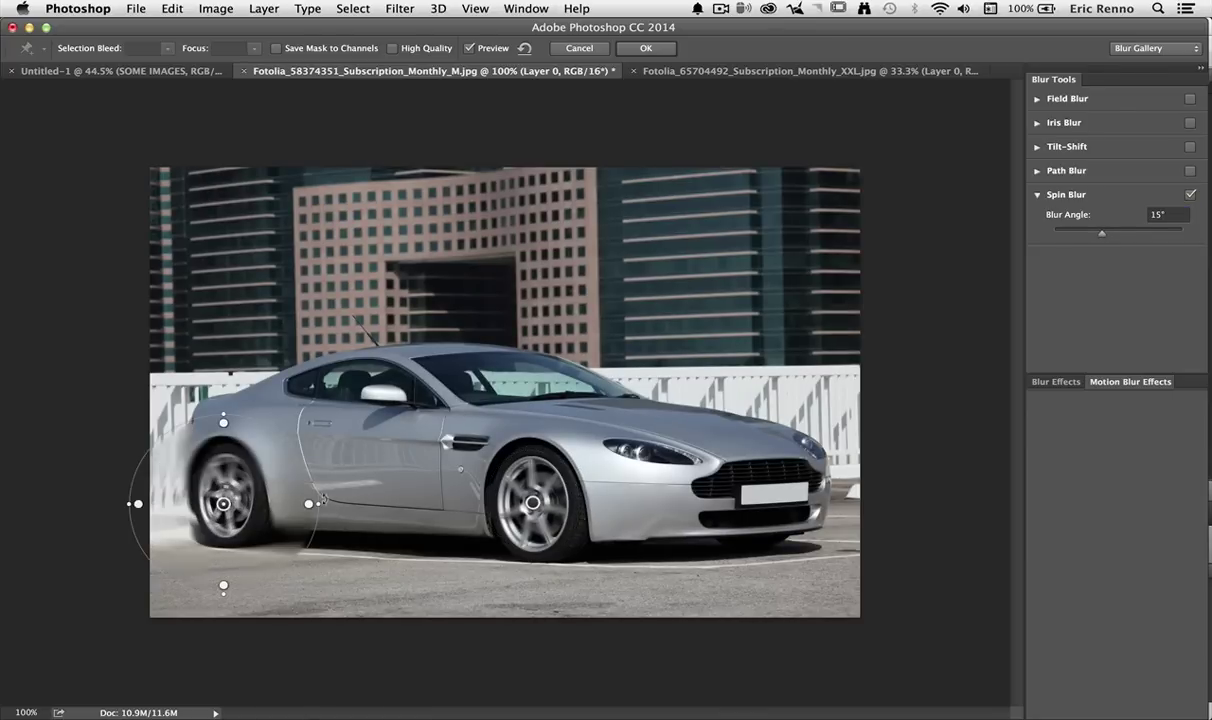
left_click_drag(310, 503, 259, 496)
left_click_drag(238, 578, 228, 550)
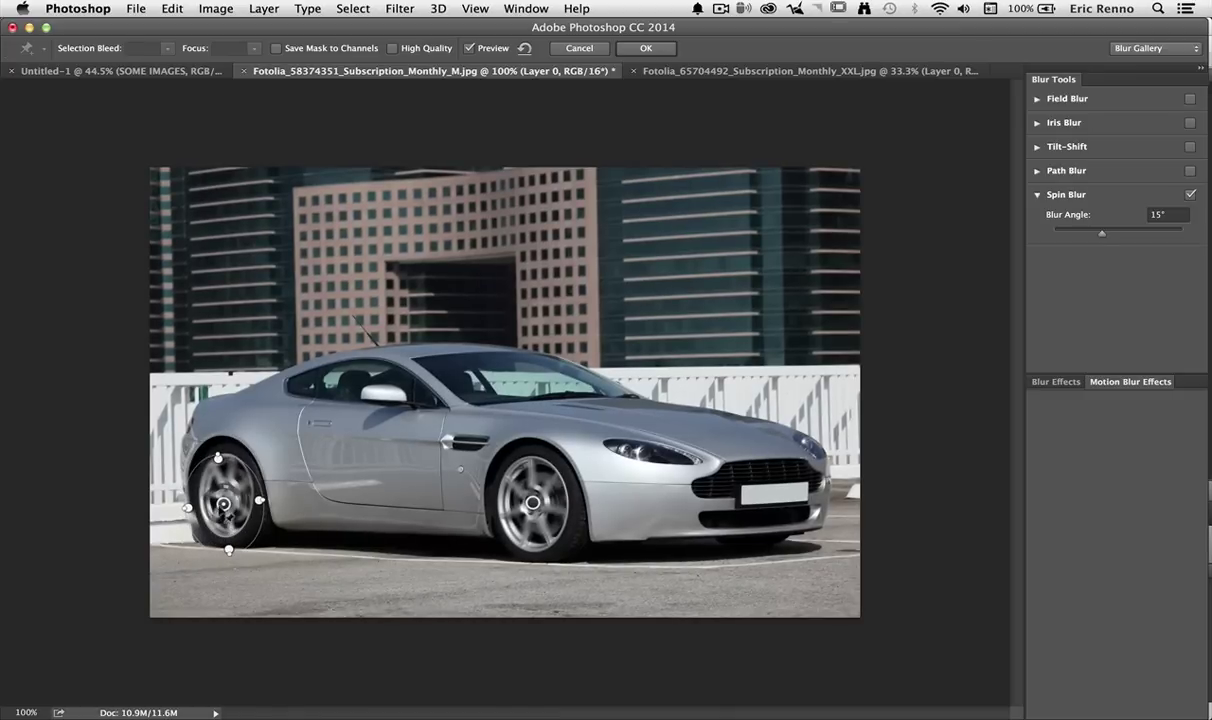
left_click_drag(223, 503, 223, 493)
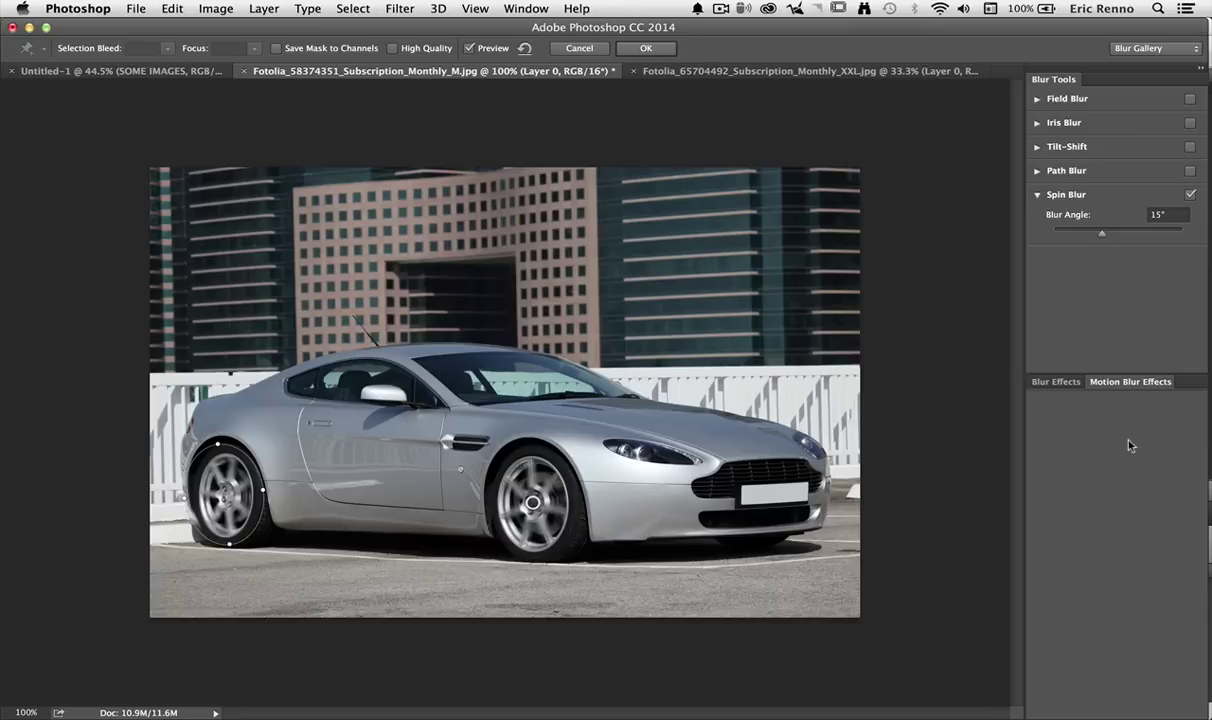
- Enable Path Blur and stretch its path from the car's rear fender to the front grille
left_click(1038, 172)
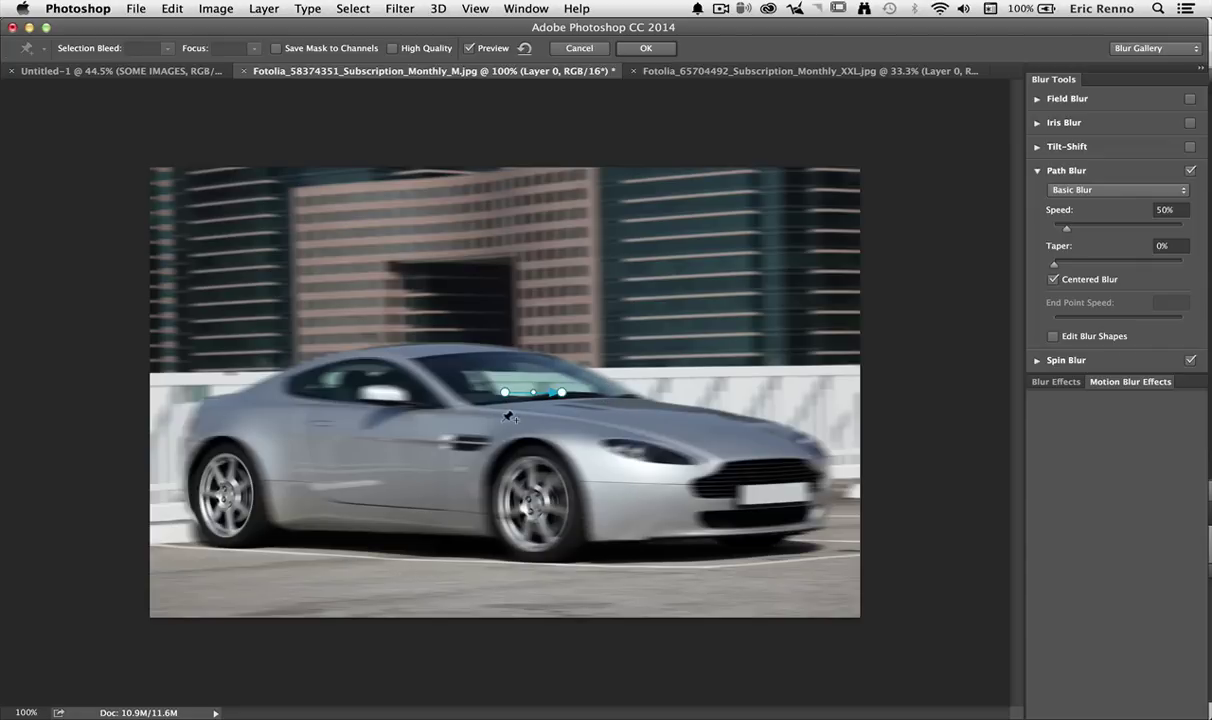
left_click_drag(504, 392, 241, 416)
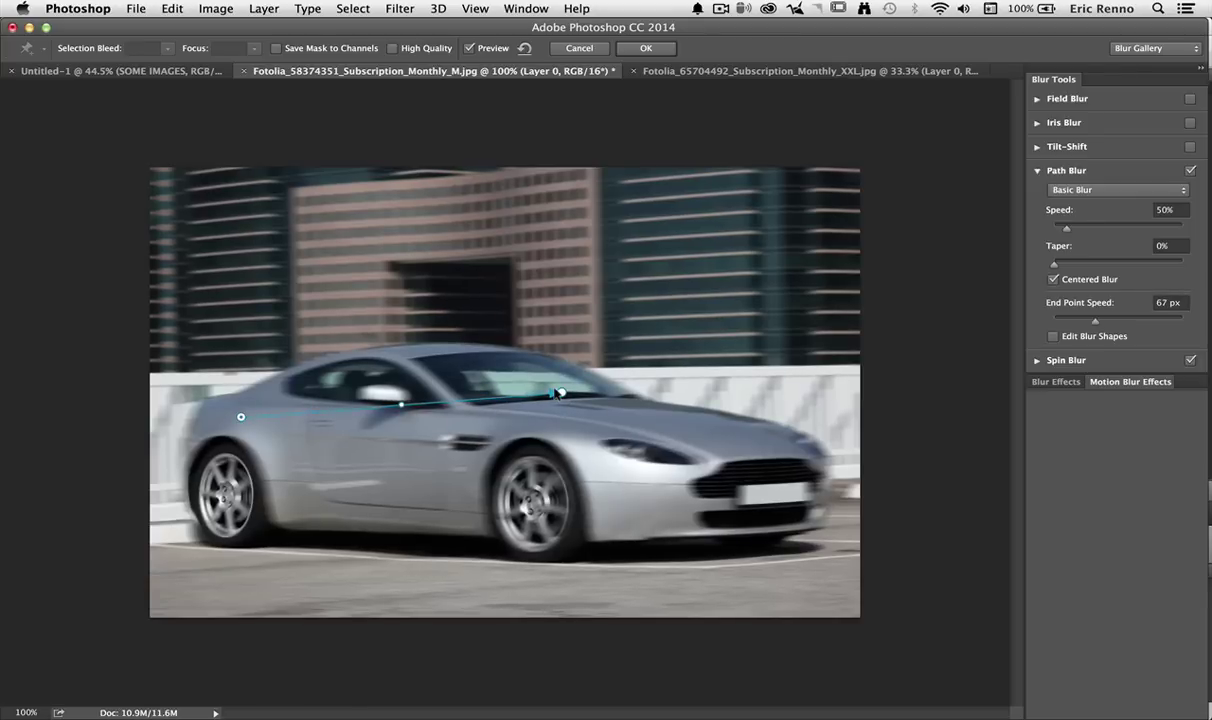
left_click_drag(562, 392, 752, 457)
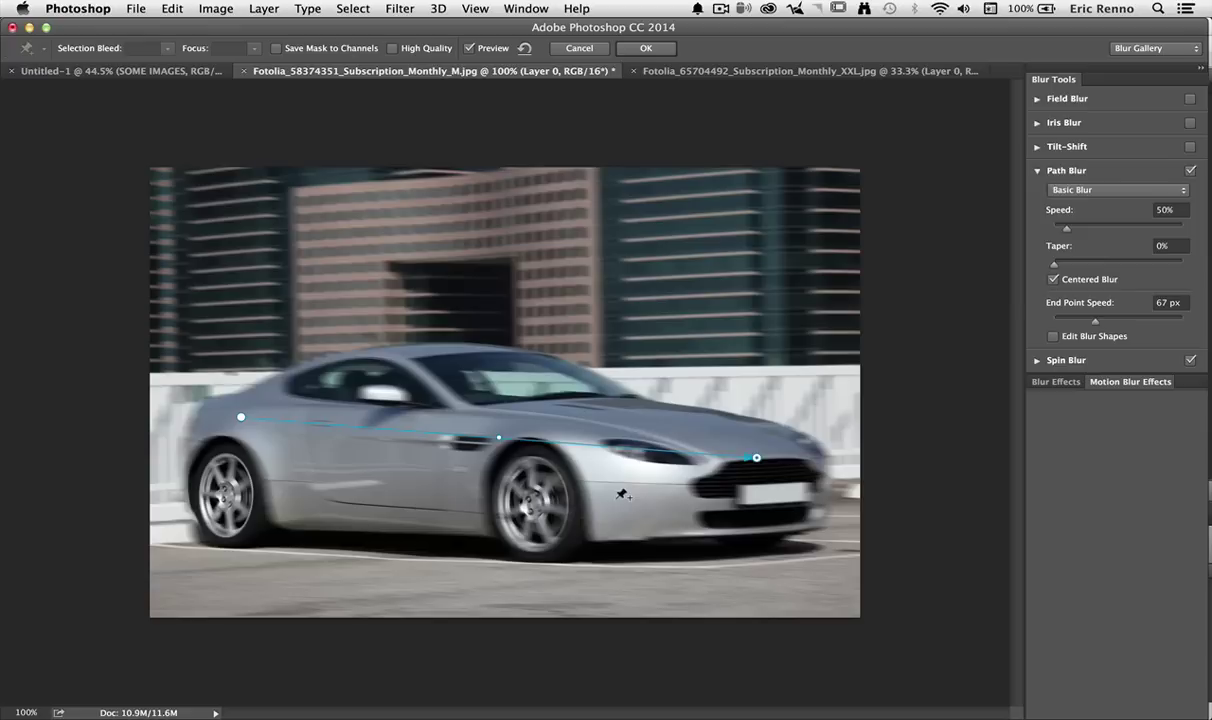
- Bend the blur path downward along the car's side using three intermediate curve points
left_click_drag(497, 441, 482, 476)
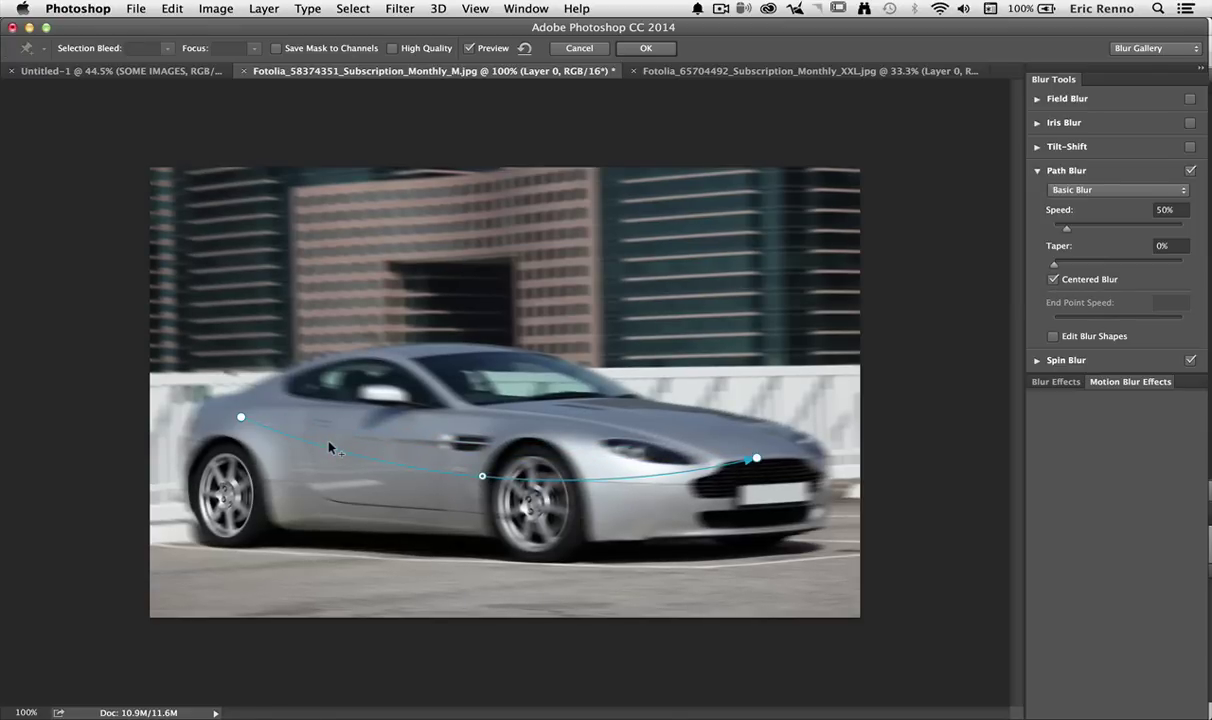
mouse_move(330, 446)
left_mouse_down()
mouse_move(334, 436)
mouse_move(333, 463)
left_mouse_up()
mouse_move(608, 465)
left_mouse_down()
mouse_move(625, 486)
mouse_move(630, 472)
left_mouse_up()
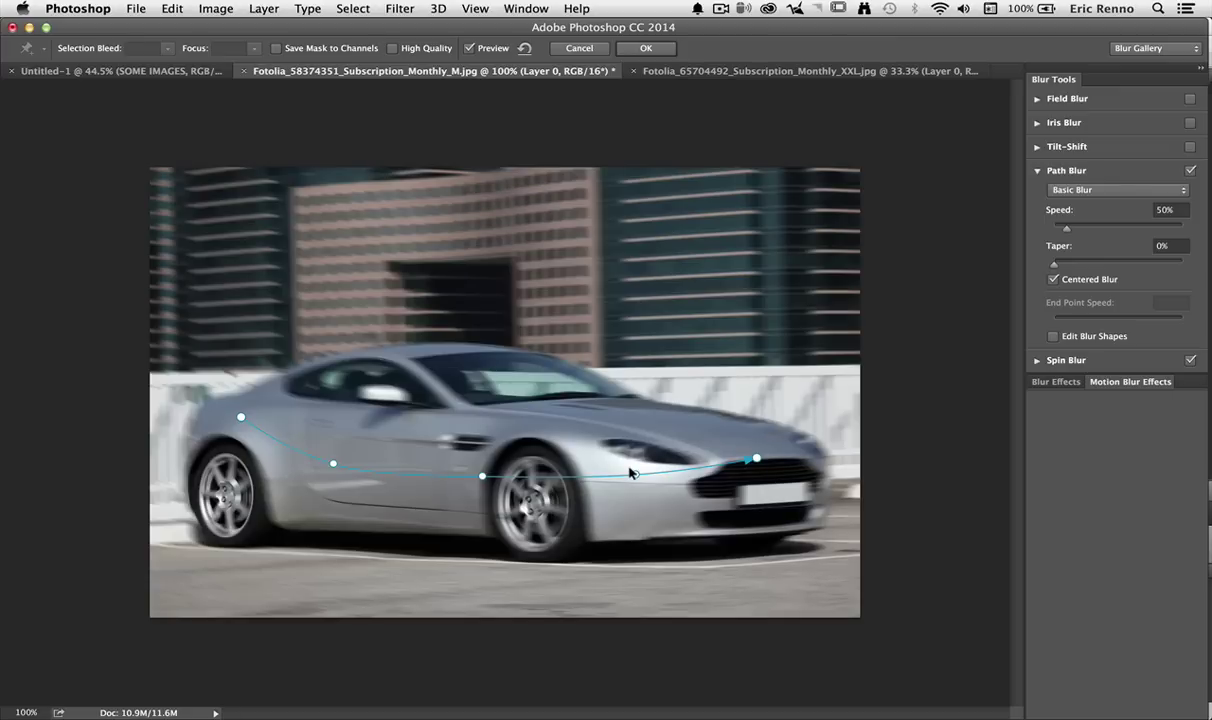
- Draw a second blur path from behind the car's rear to just beyond its front end
left_click(164, 416)
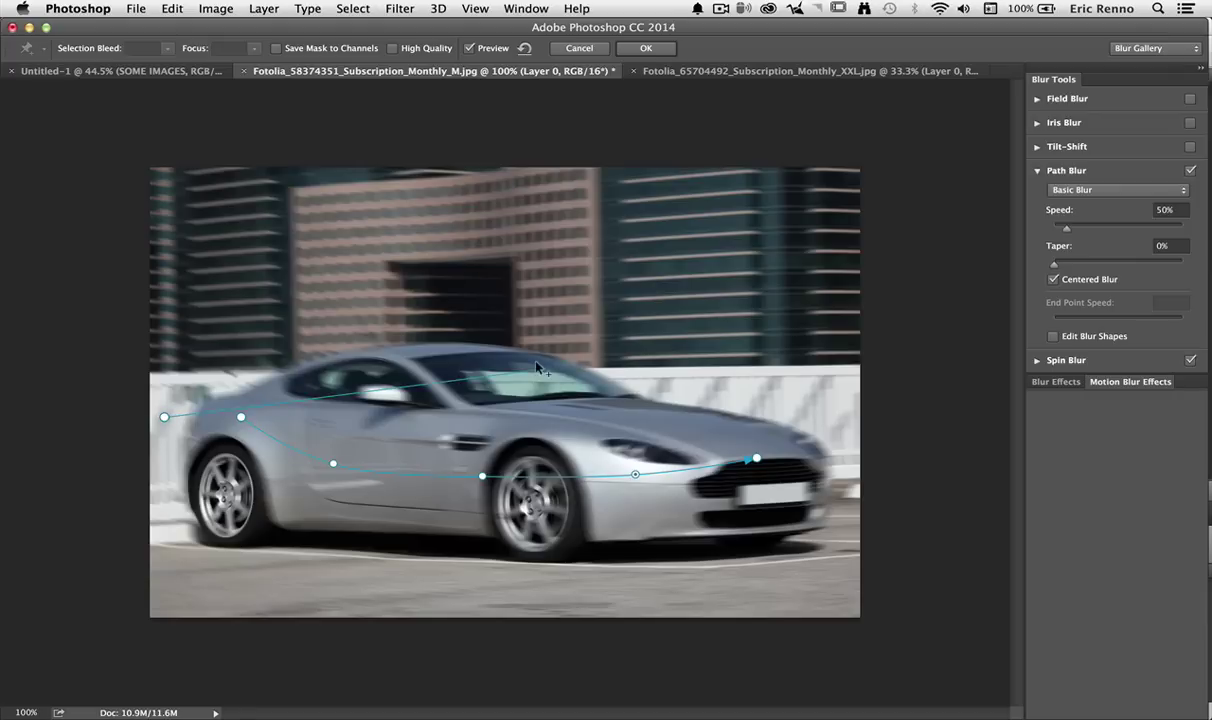
double_click(829, 395)
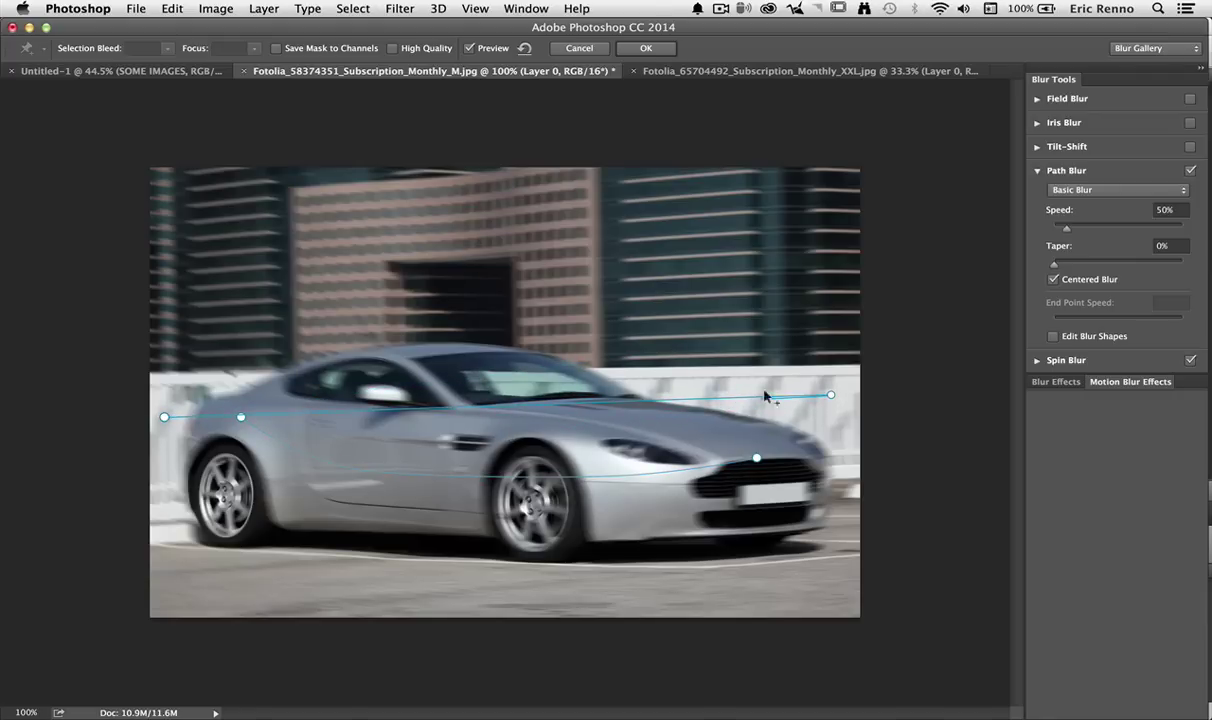
left_click(828, 393)
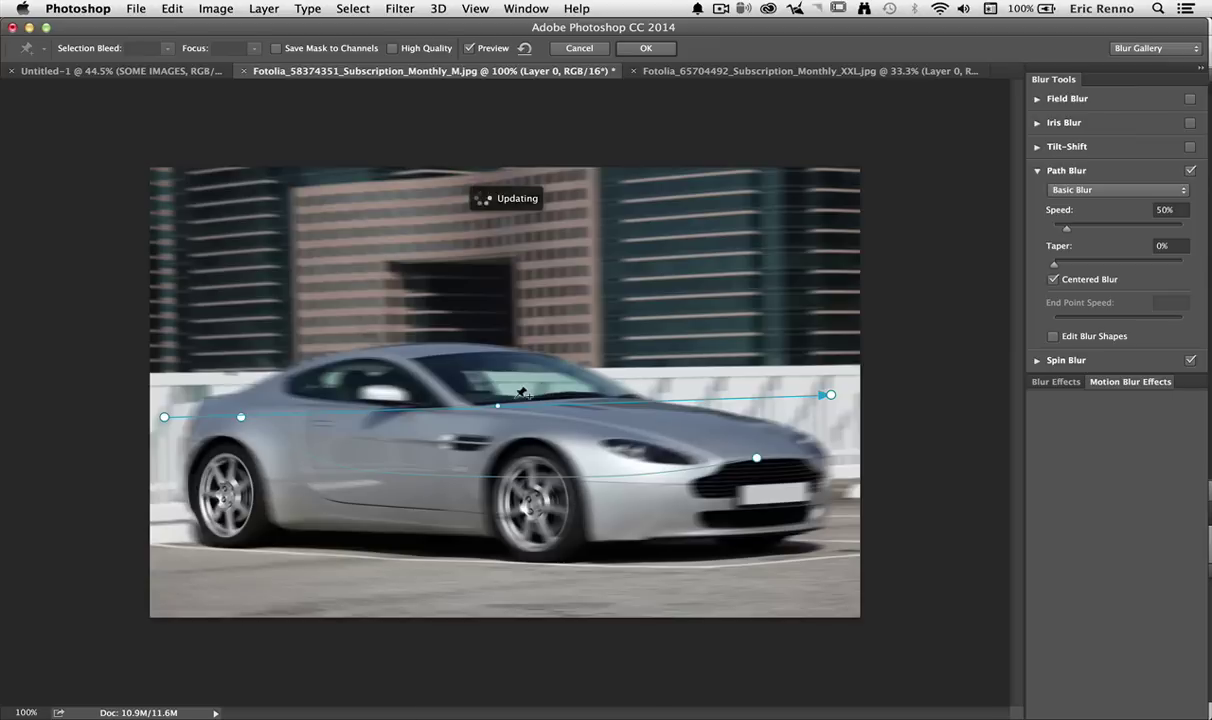
- Shape the second blur path with four curve points so it arches over the roof and dips along the hood
left_click_drag(497, 405, 434, 332)
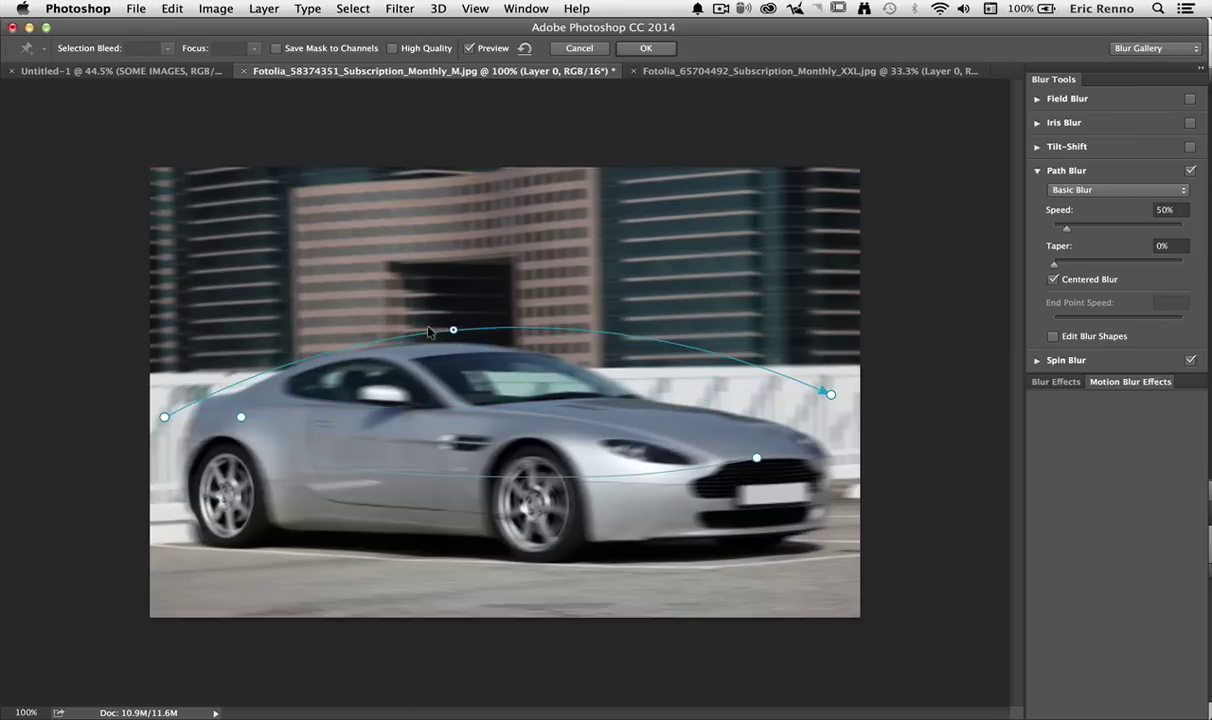
left_click(304, 353)
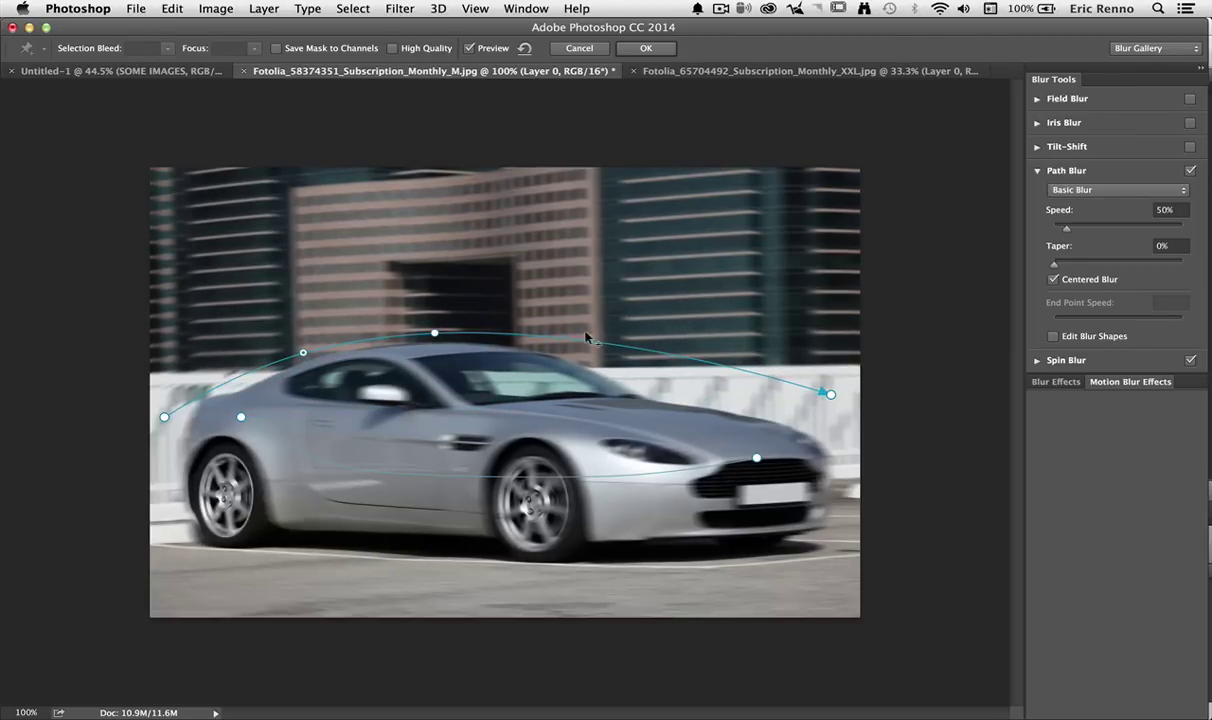
left_click_drag(573, 340, 576, 353)
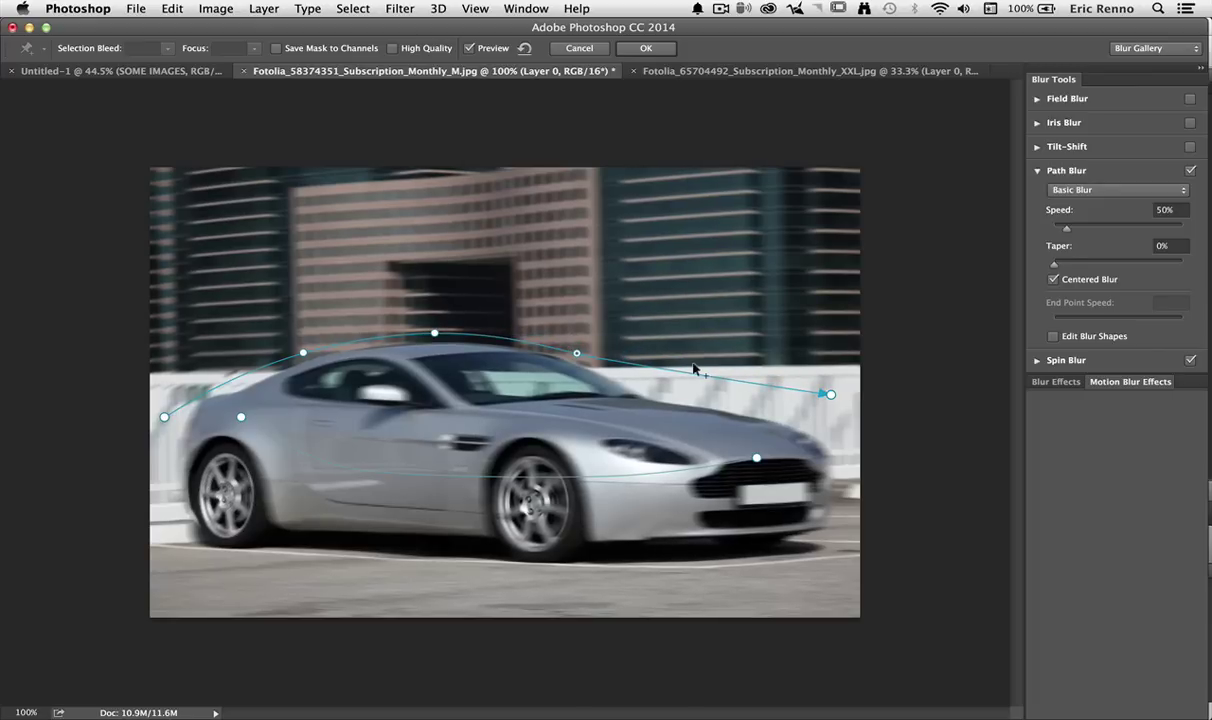
left_click_drag(695, 380, 696, 390)
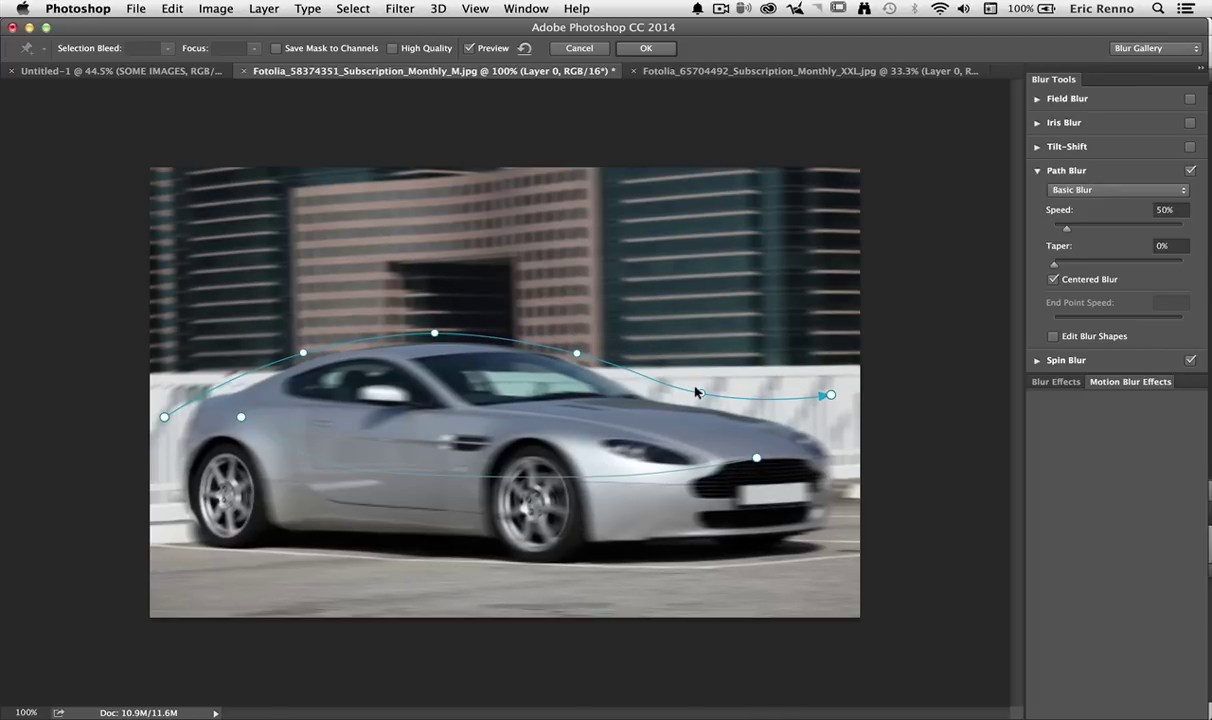
- Set the upper path's front end point speed to 0 px and enable Edit Blur Shapes for its rear end point
left_click(830, 395)
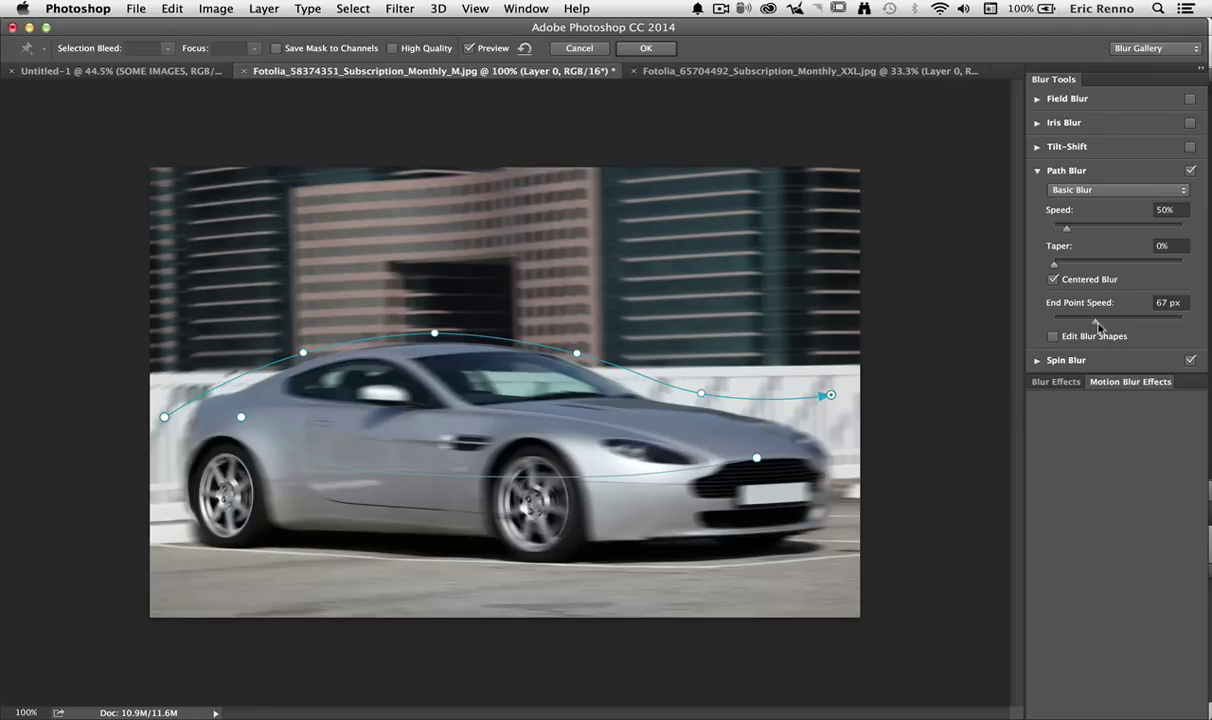
left_click_drag(1095, 322, 1045, 318)
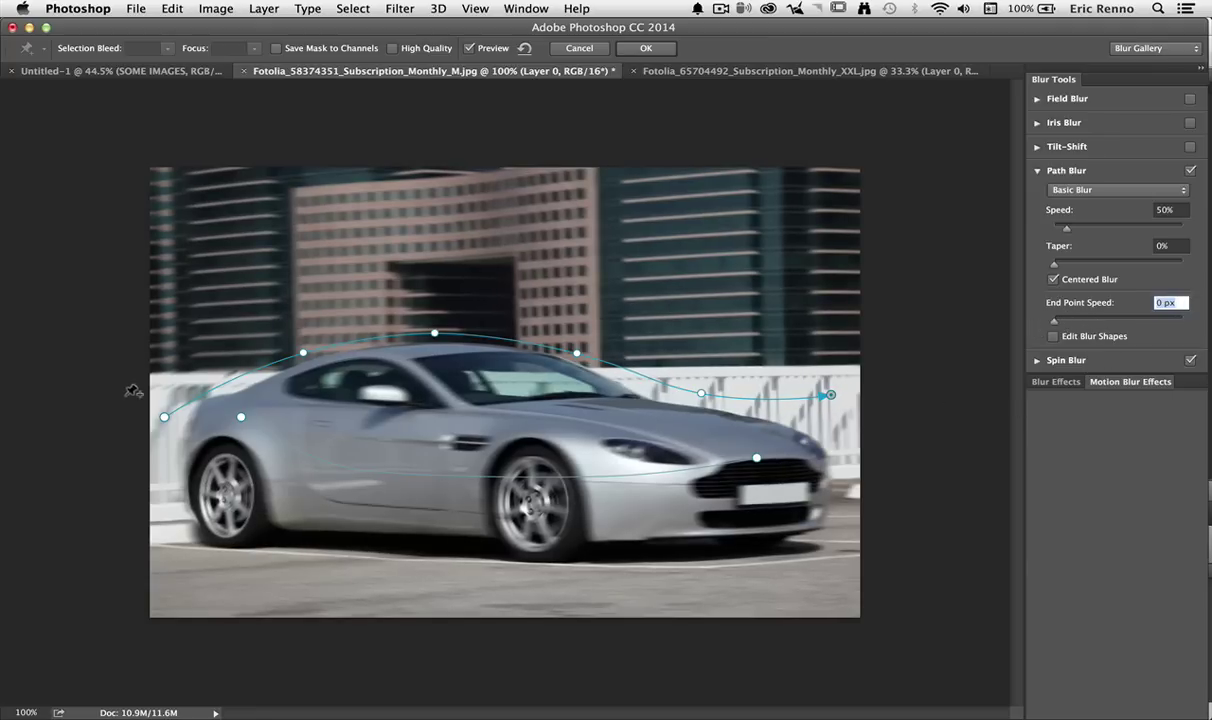
key("super+z")
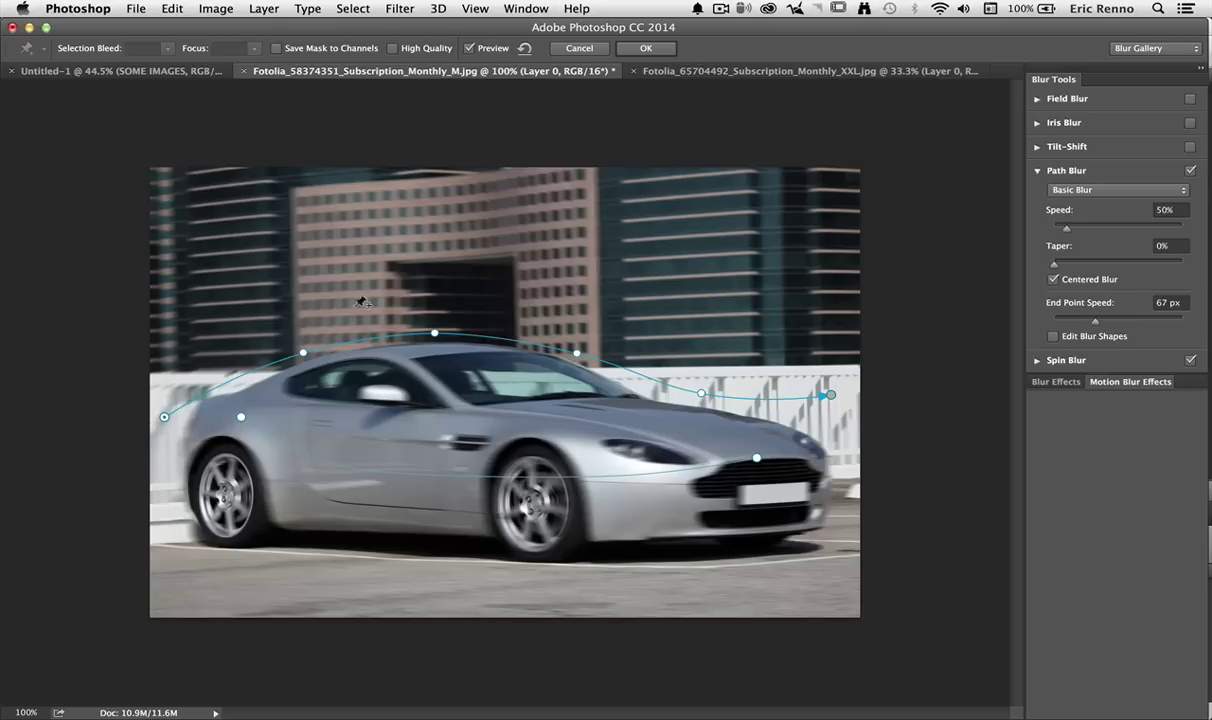
left_click(1054, 338)
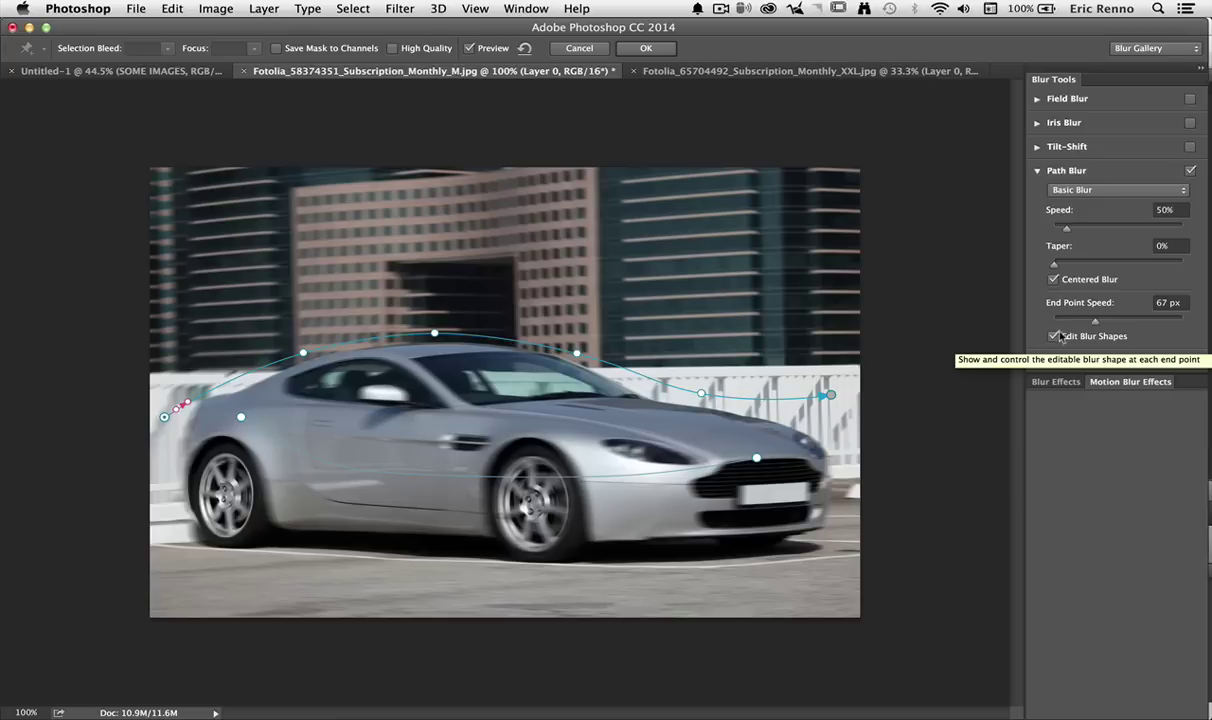
- Turn off Edit Blur Shapes and set the upper path's rear end point speed to 0 px
left_click(1054, 337)
left_click_drag(1096, 323, 990, 313)
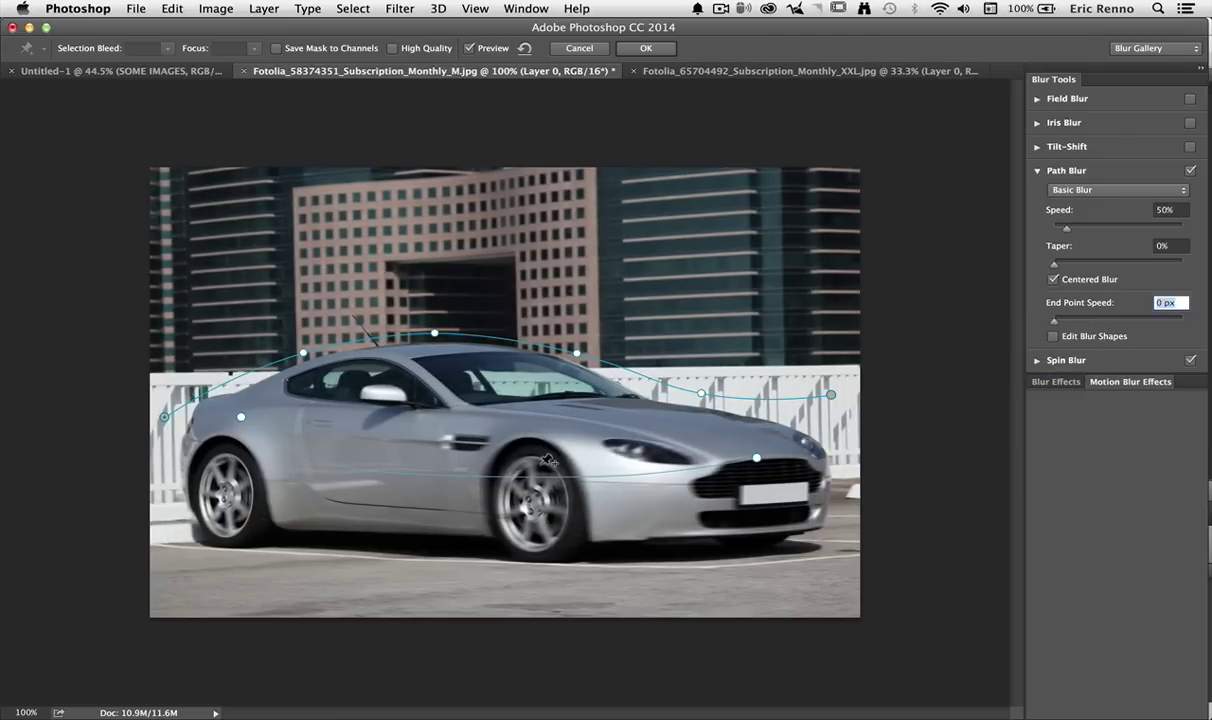
- Duplicate the lower blur path and place the copy higher, across the car's windows and hood
left_click(466, 477)
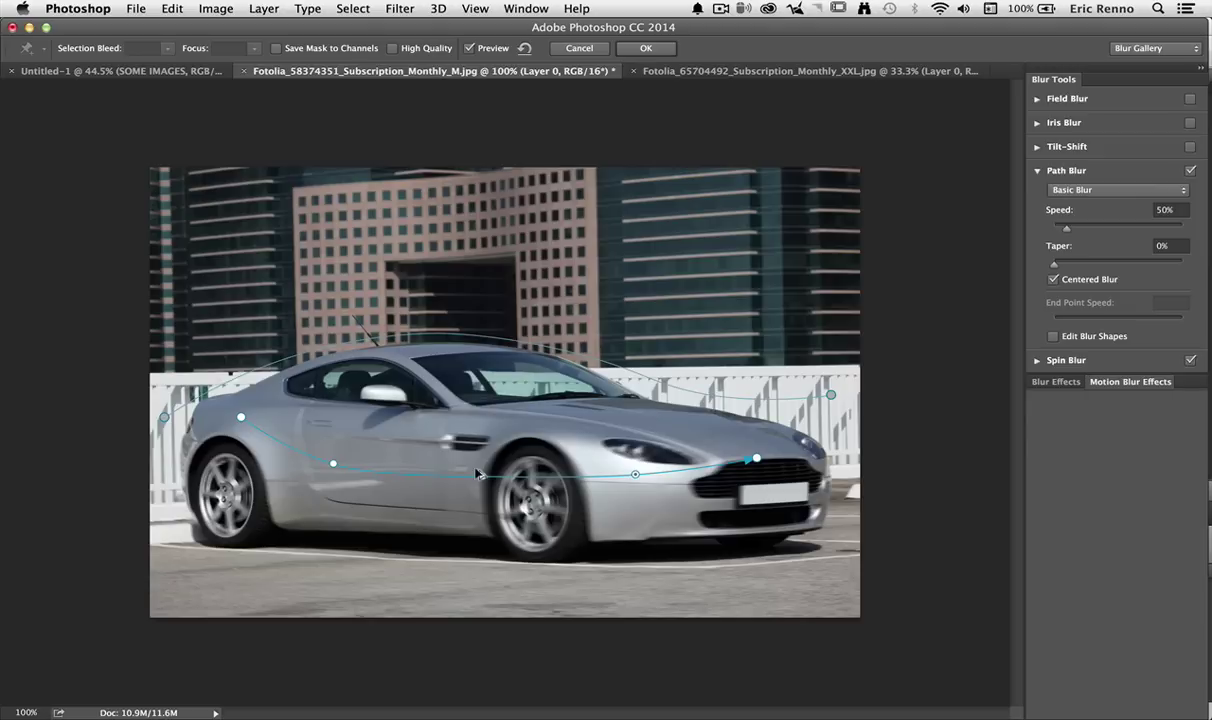
left_click_drag(478, 474, 478, 414)
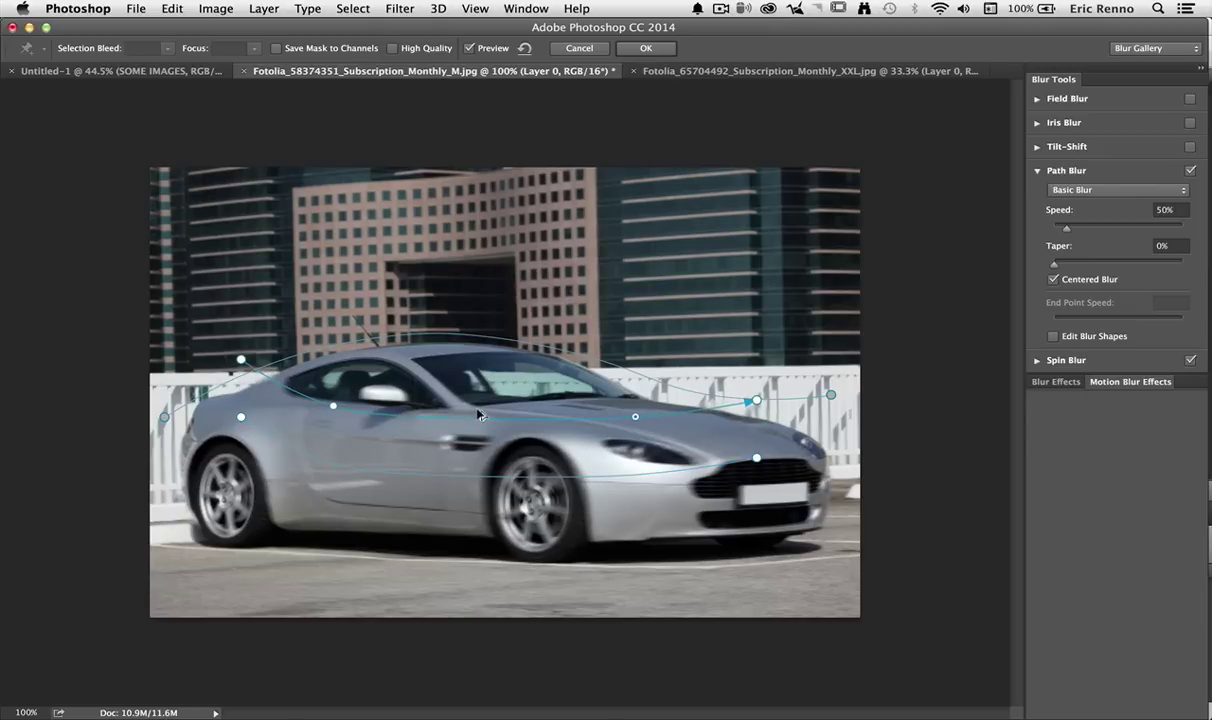
left_click(481, 415)
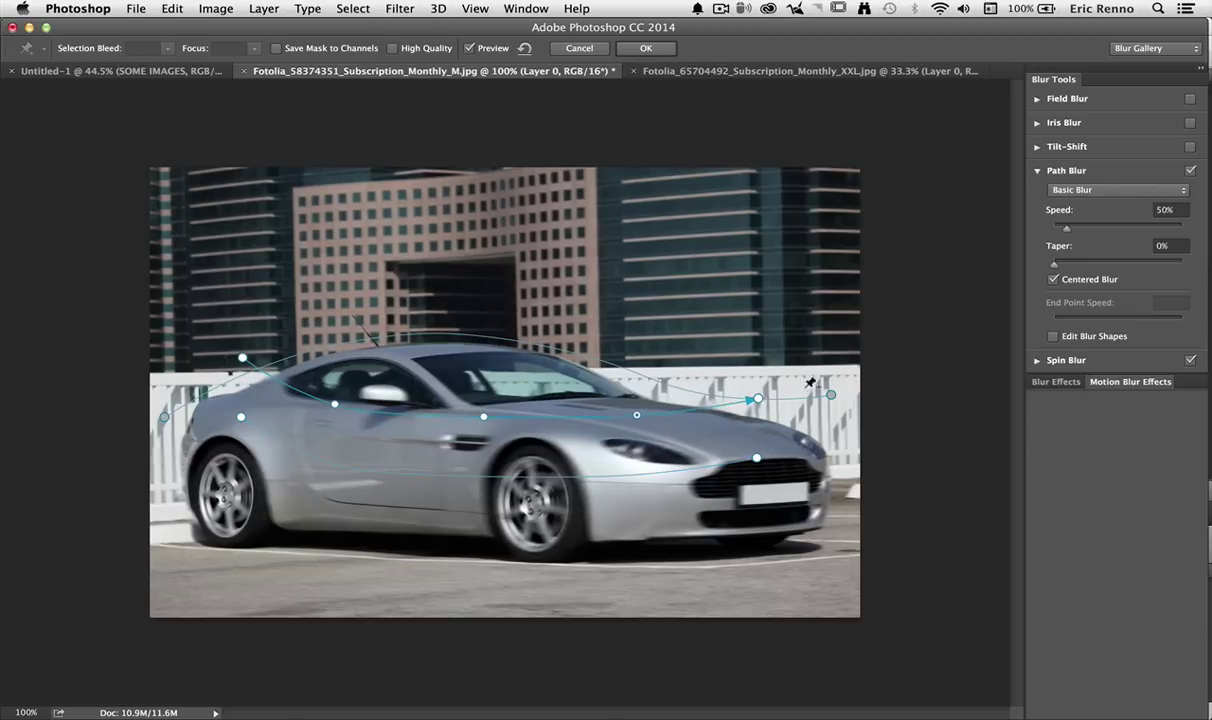
- Move the whole upper blur path so that it arches slightly higher above the car's roof
left_click_drag(708, 391, 704, 420)
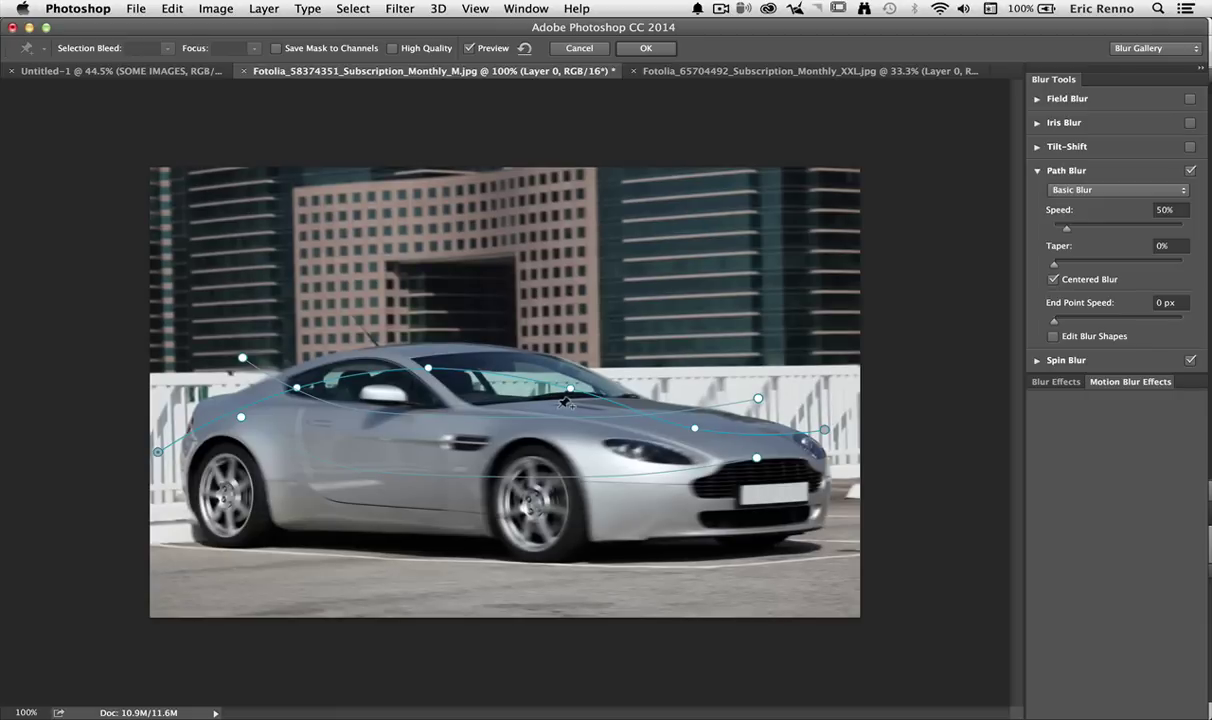
key("super+z")
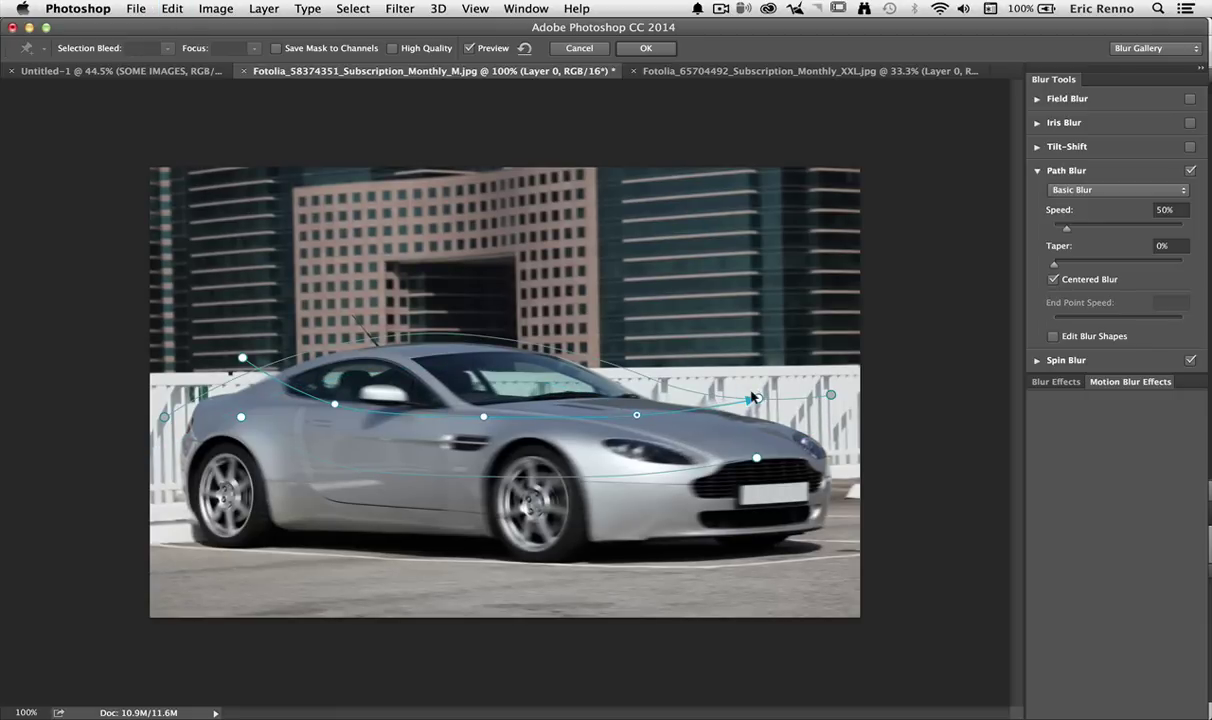
key("super+z")
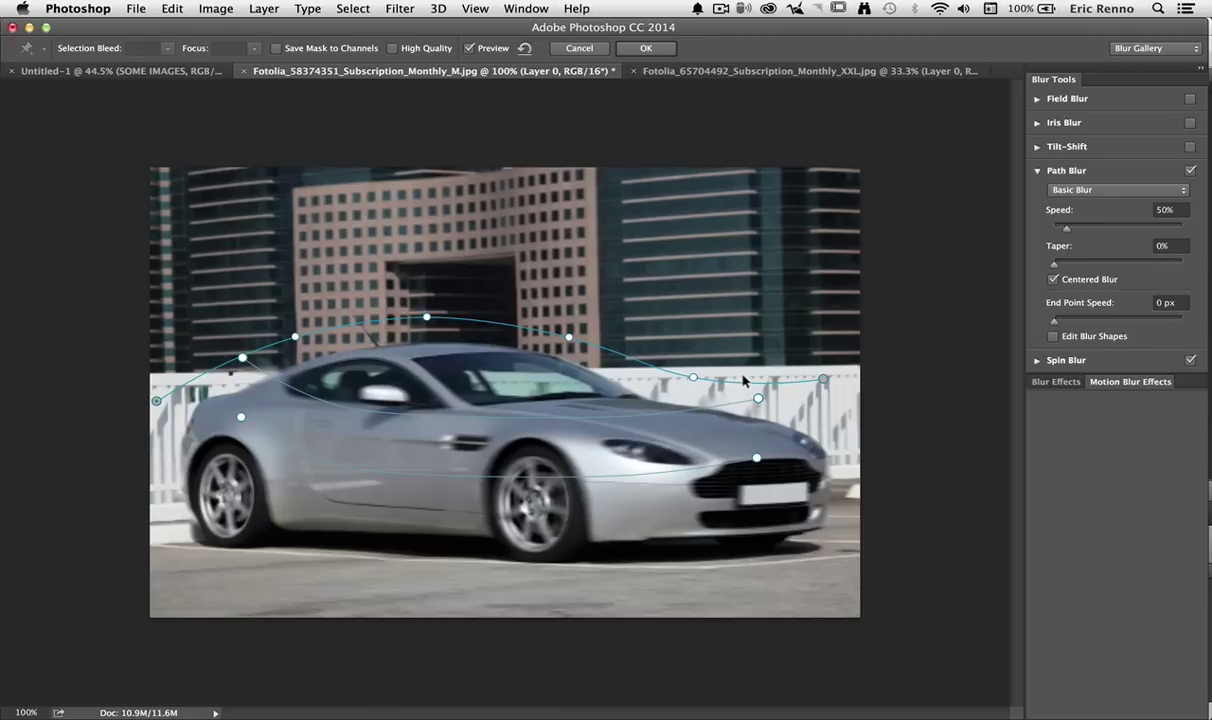
- Reshape the duplicated path by lowering both end points onto the car body and raising its middle point onto the windshield
key("super+z")
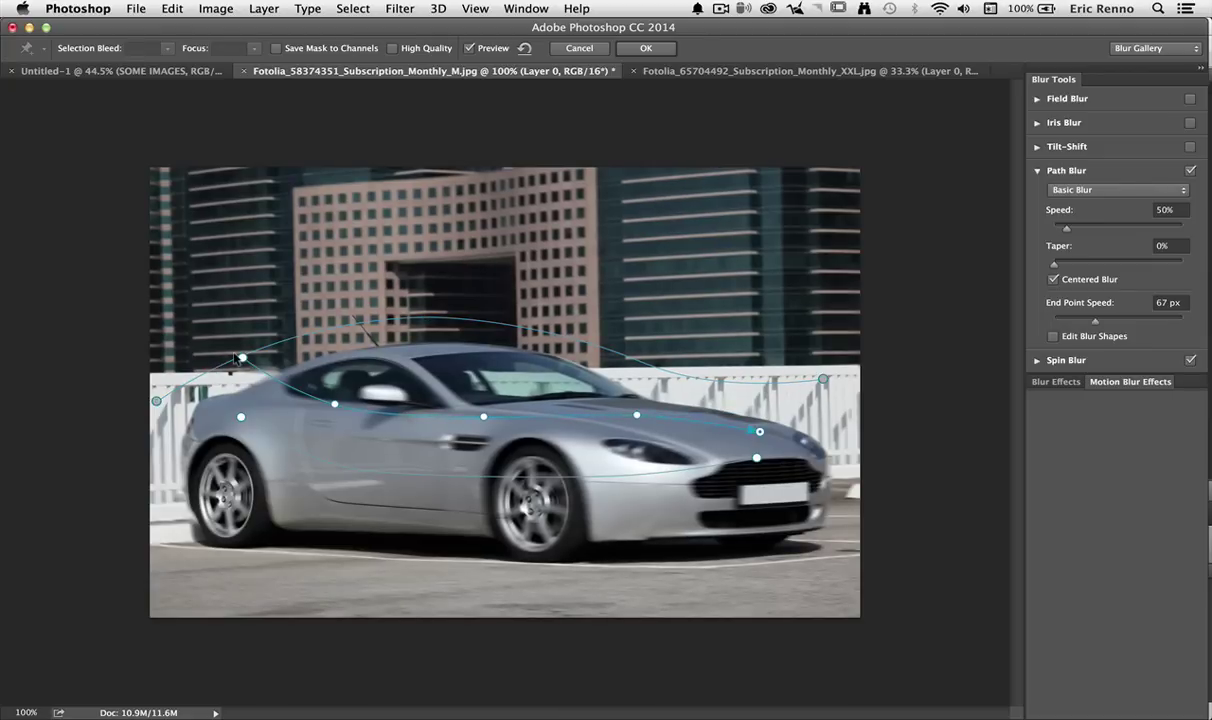
left_click_drag(240, 357, 230, 409)
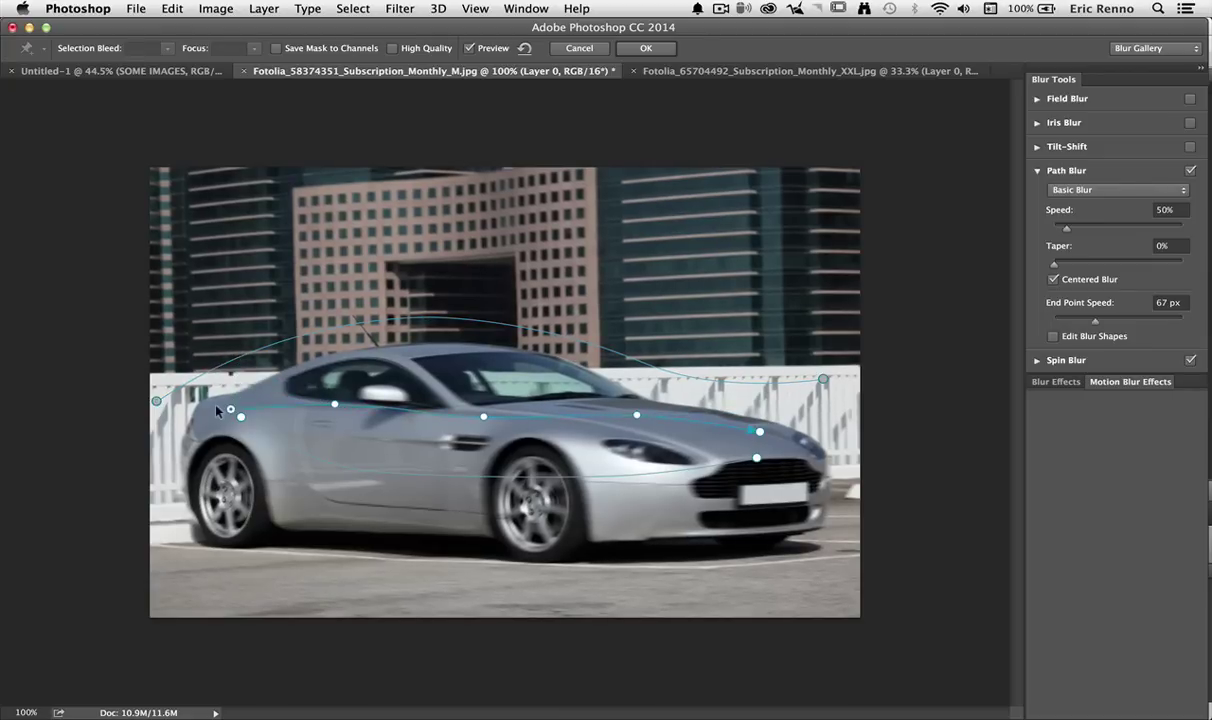
left_click(483, 414)
left_click_drag(477, 390, 473, 371)
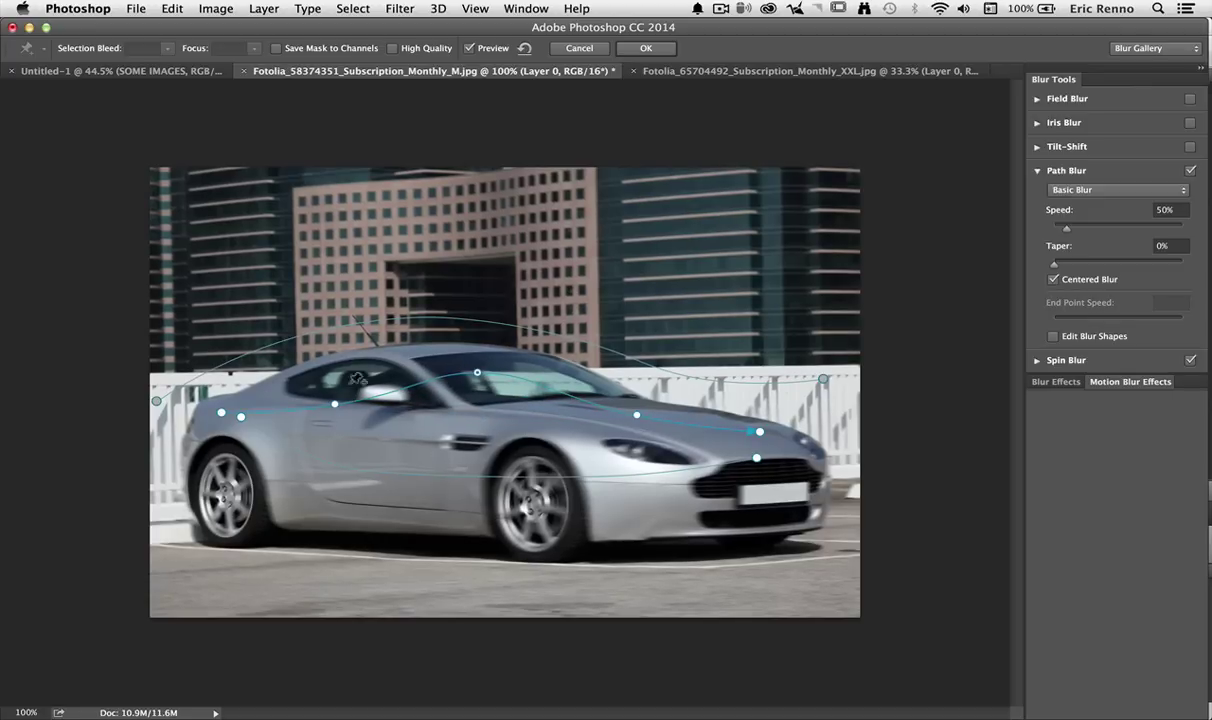
- Draw a blur path along the ground beneath the full length of the car and bow its middle slightly downward
left_click(178, 555)
double_click(829, 555)
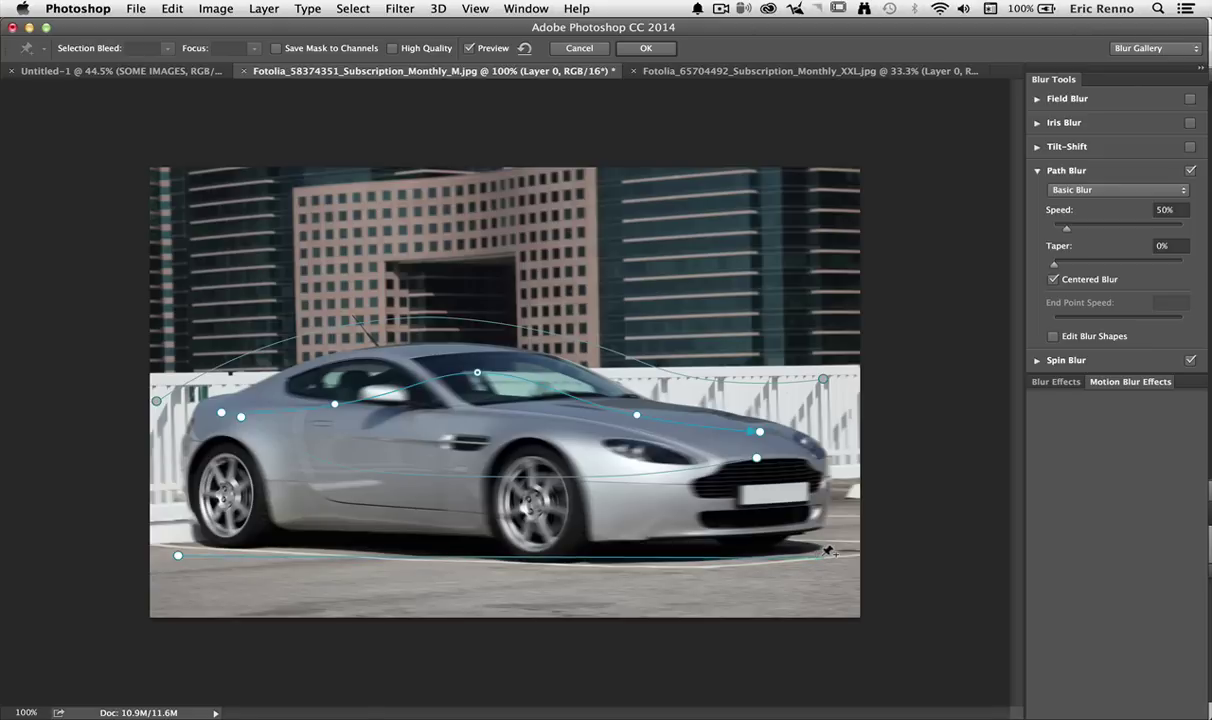
left_click_drag(503, 556, 502, 571)
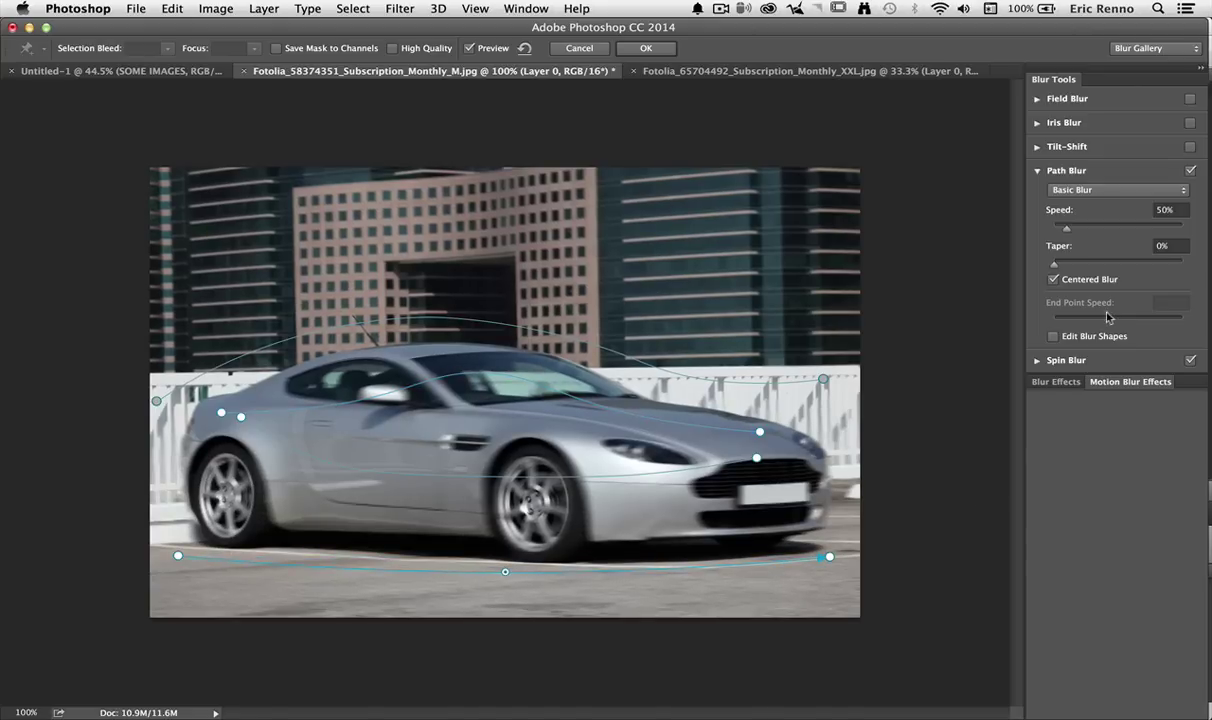
- Set the end point speed to 0 px at both ends of the ground path and apply the blur effects
left_click(829, 556)
left_click_drag(1096, 326, 1050, 320)
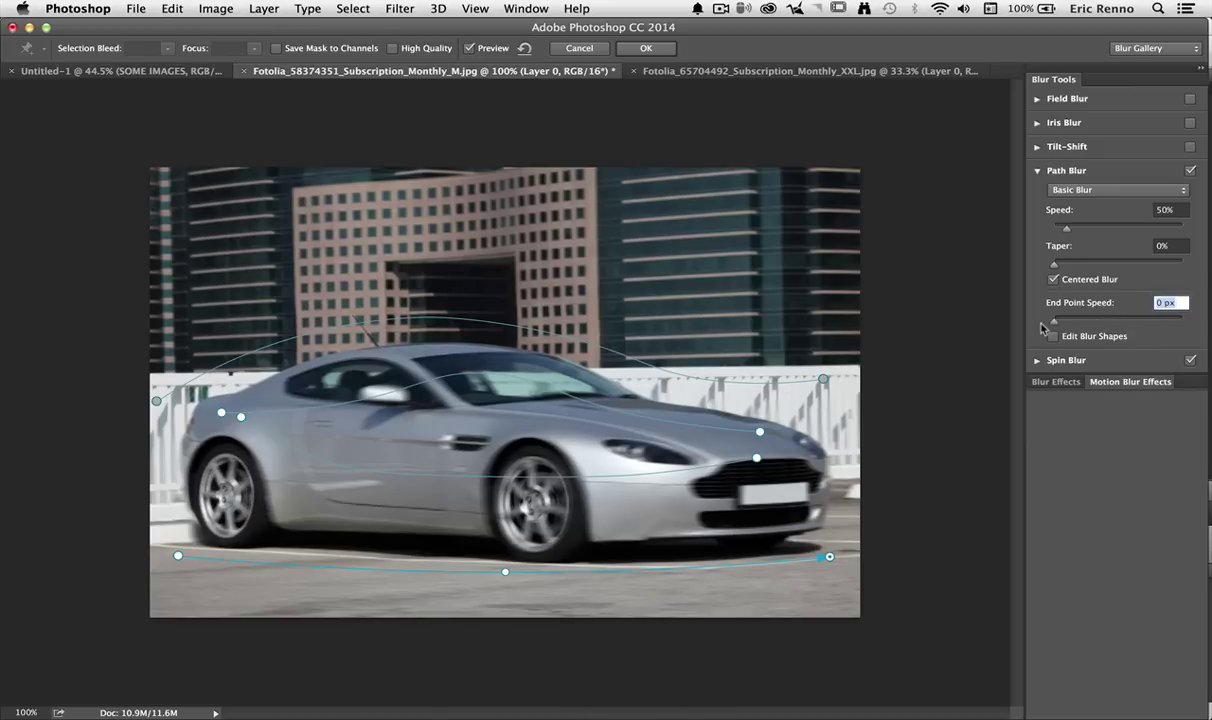
left_click(175, 555)
left_click_drag(1096, 326, 1040, 327)
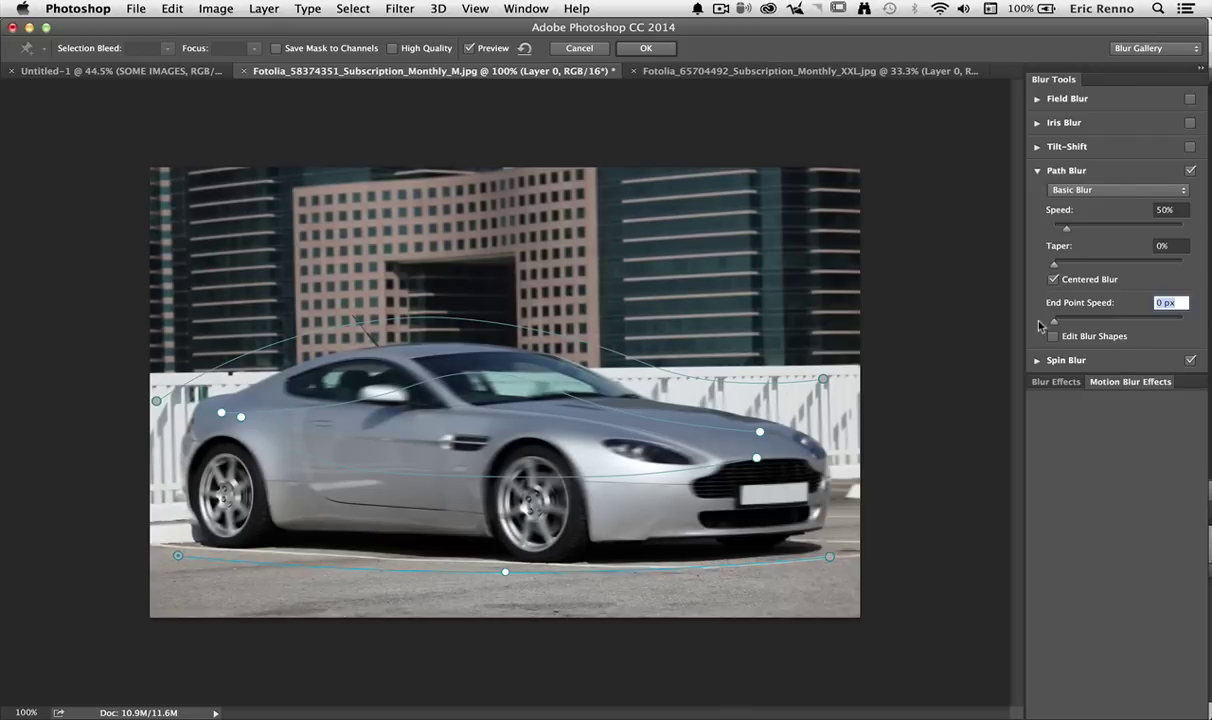
left_click(645, 48)
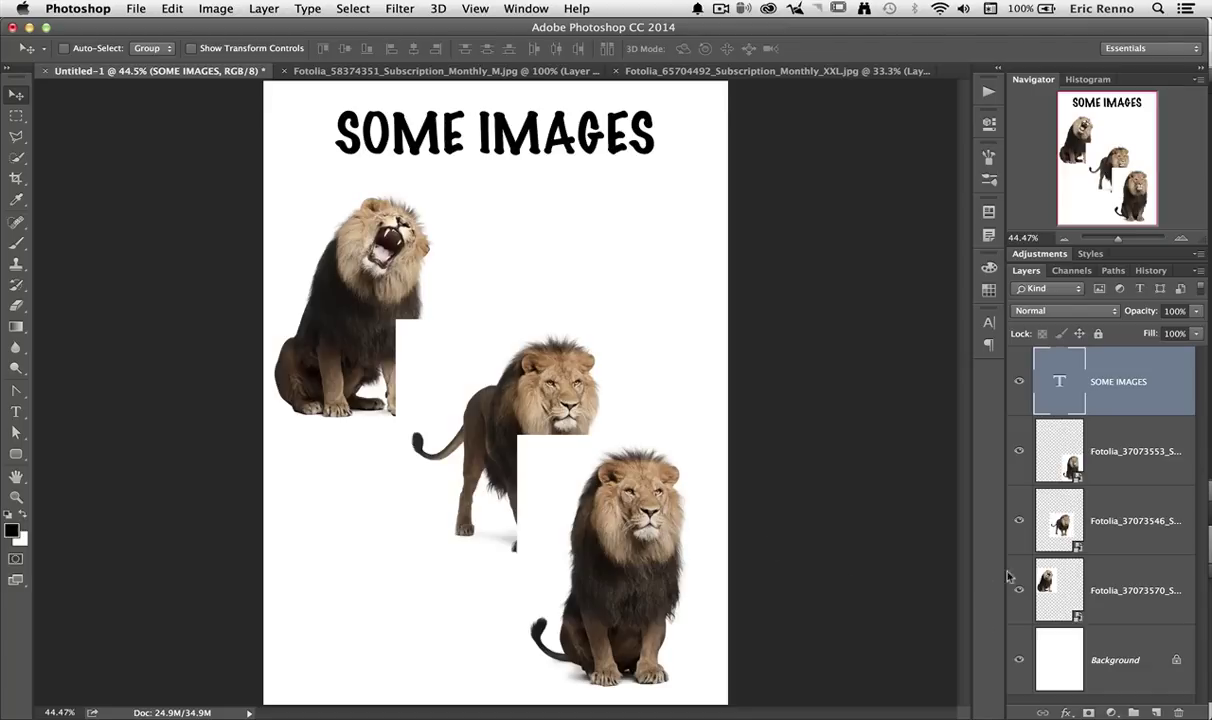
- Try the Smart Guides by moving the lower-right seated lion around the page and returning it to its original place
left_click(1060, 446)
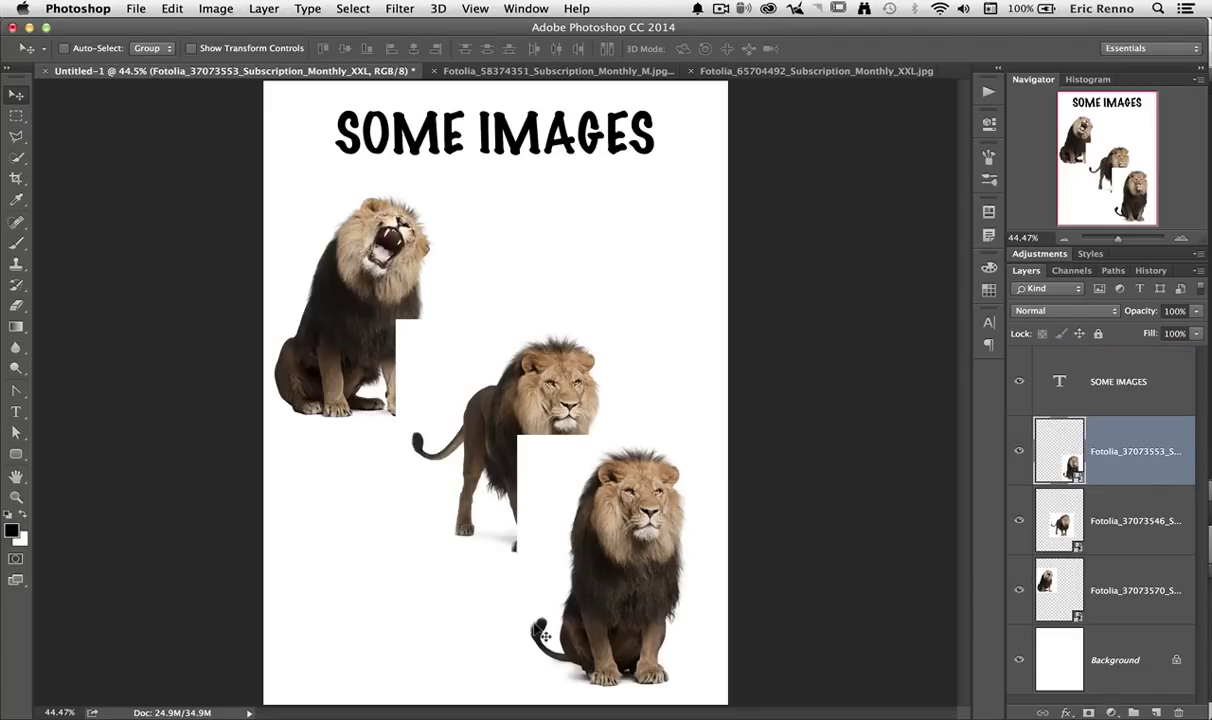
mouse_move(636, 556)
left_mouse_down()
mouse_move(638, 475)
mouse_move(652, 538)
mouse_move(639, 541)
mouse_move(653, 500)
mouse_move(648, 425)
mouse_move(646, 560)
left_mouse_up()
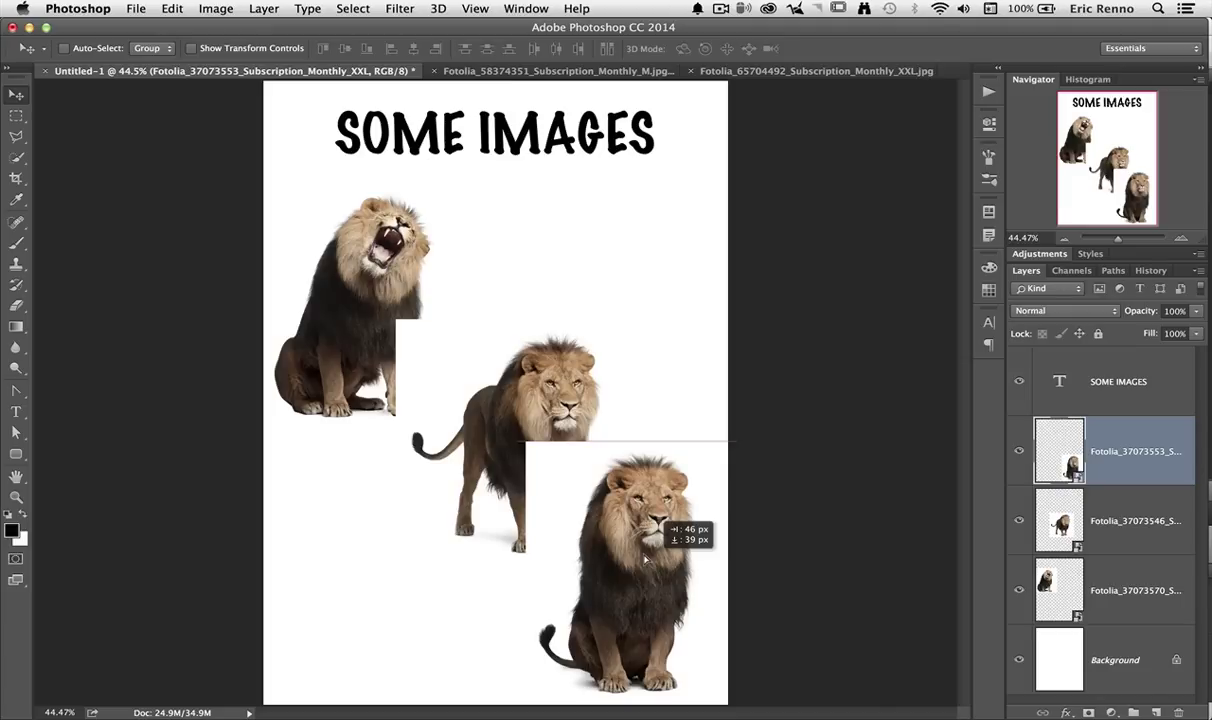
left_click_drag(646, 560, 608, 503)
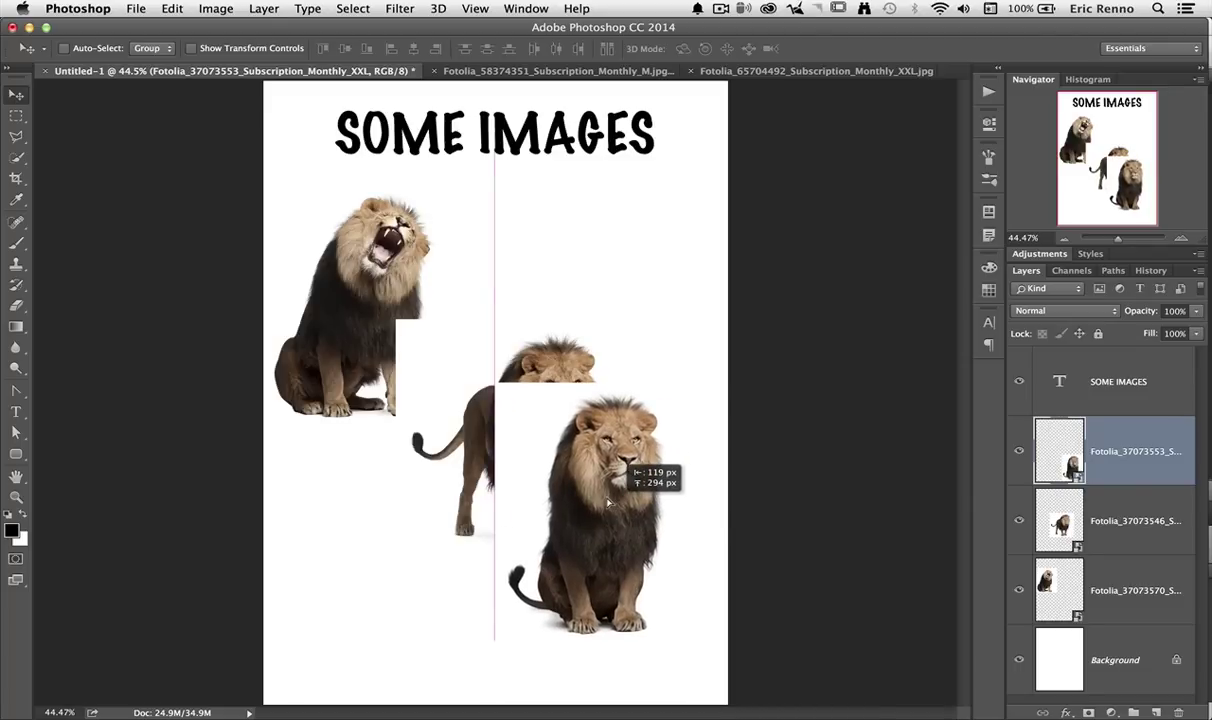
left_click_drag(610, 503, 632, 551)
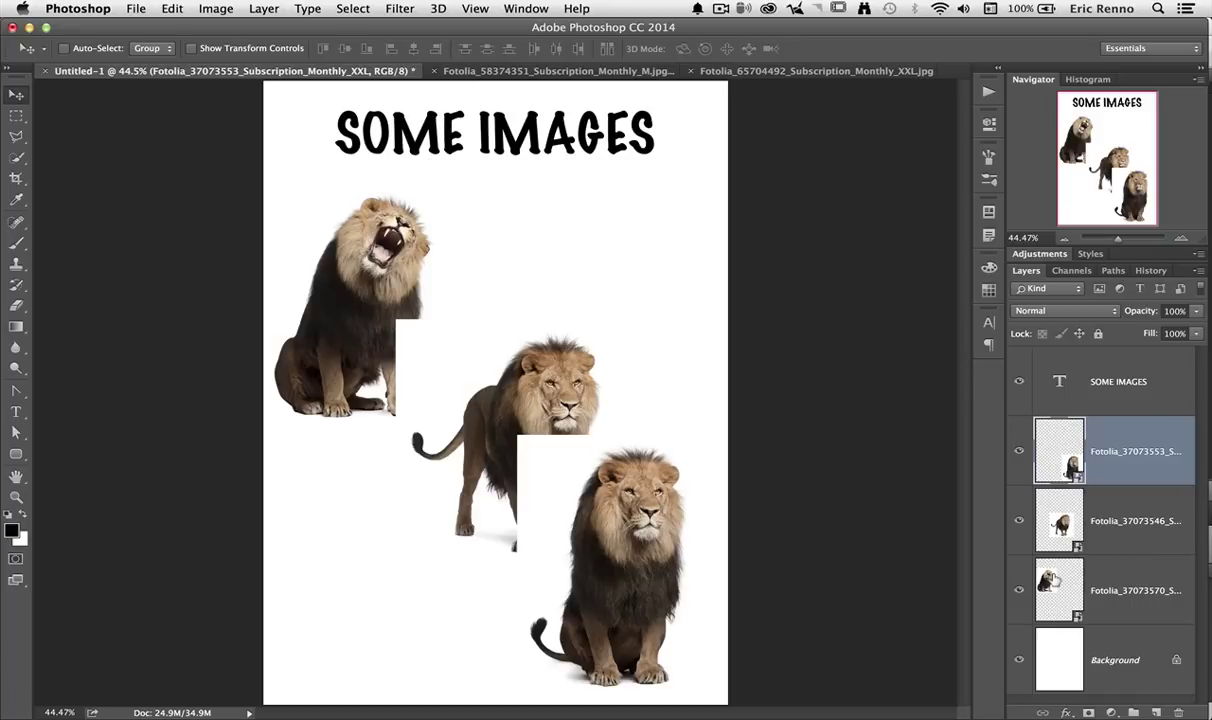
- Move the roaring lion to the page's lower left and the standing lion up, centred beneath the SOME IMAGES title
left_click(1050, 580)
left_click_drag(340, 285, 369, 549)
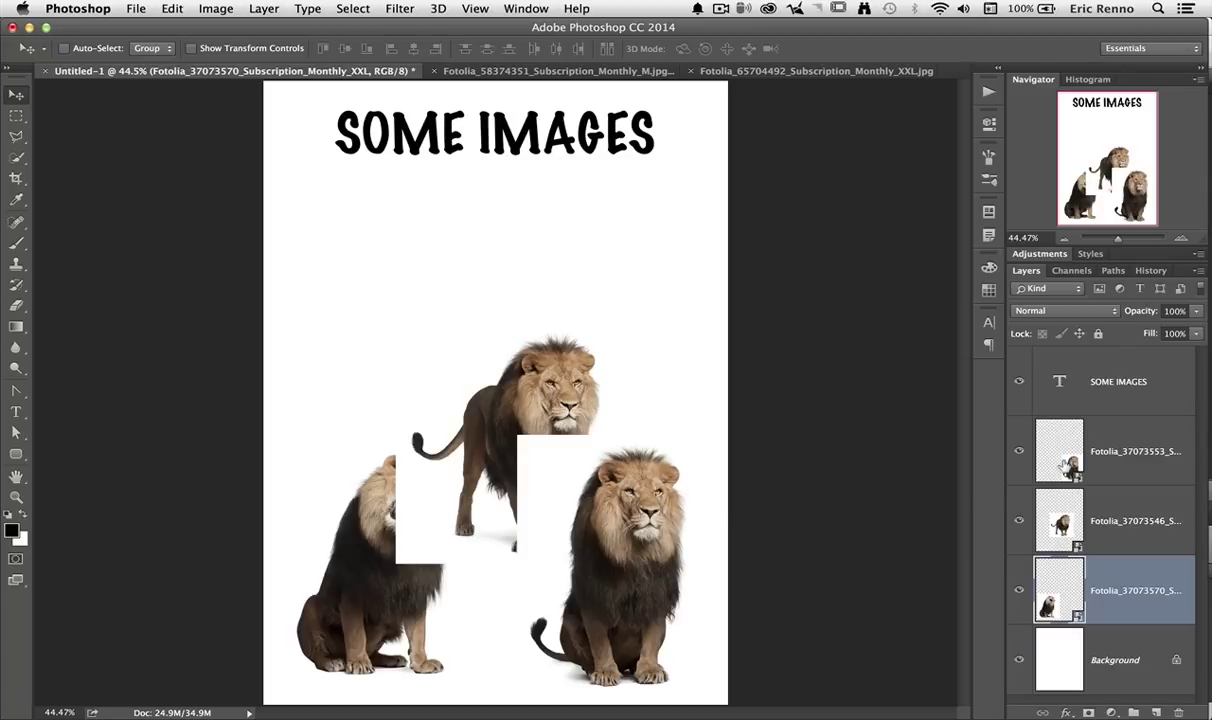
left_click(1012, 500)
left_click_drag(504, 391, 507, 270)
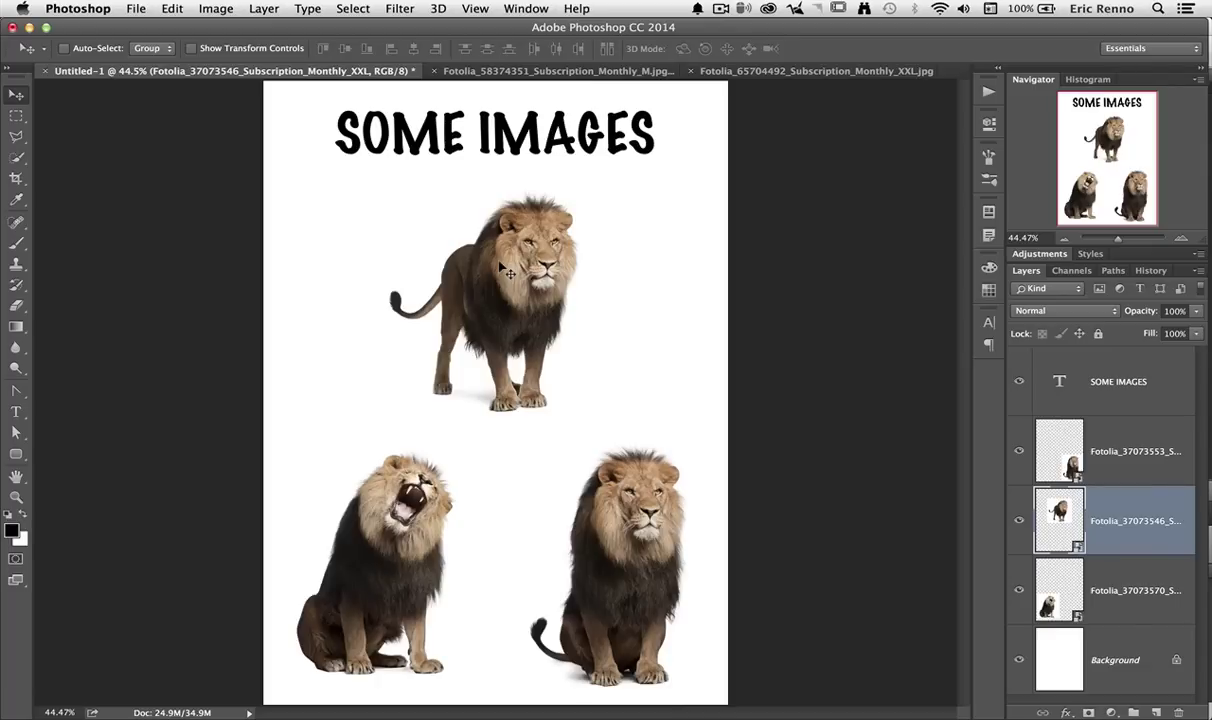
- Select the lower-right seated lion and inspect its spacing to the standing lion and to the page edges
left_click(612, 532, "super")
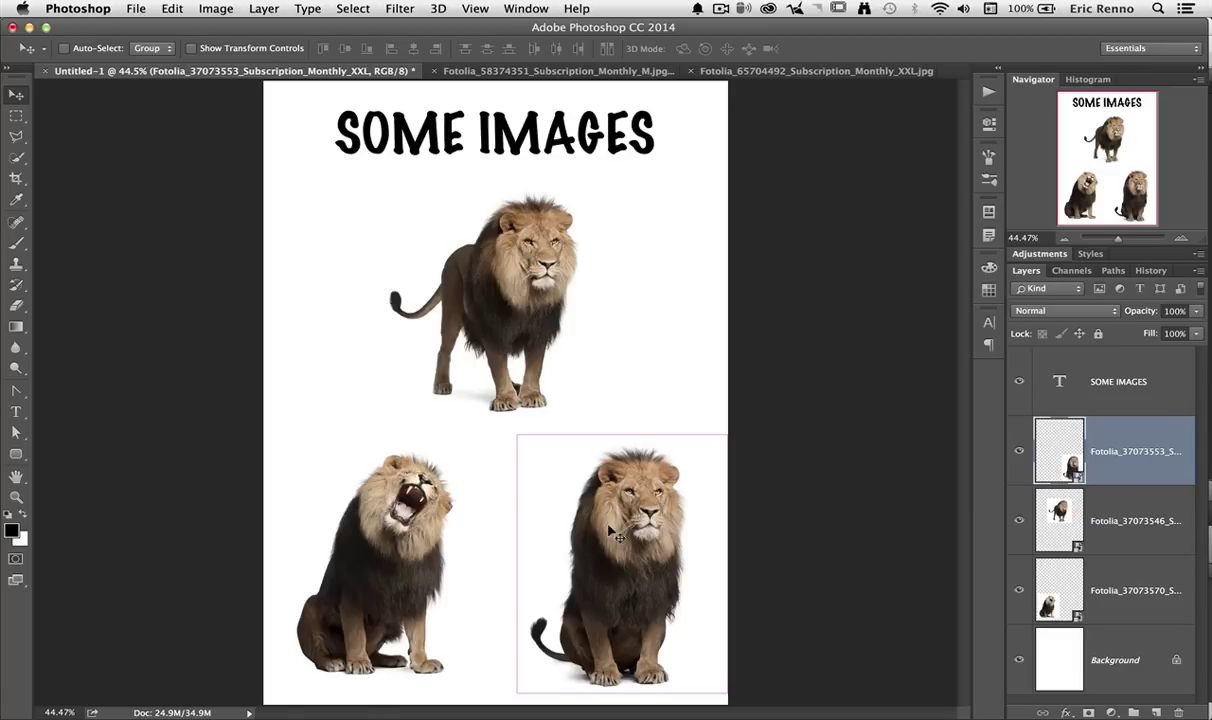
mouse_move(618, 410)
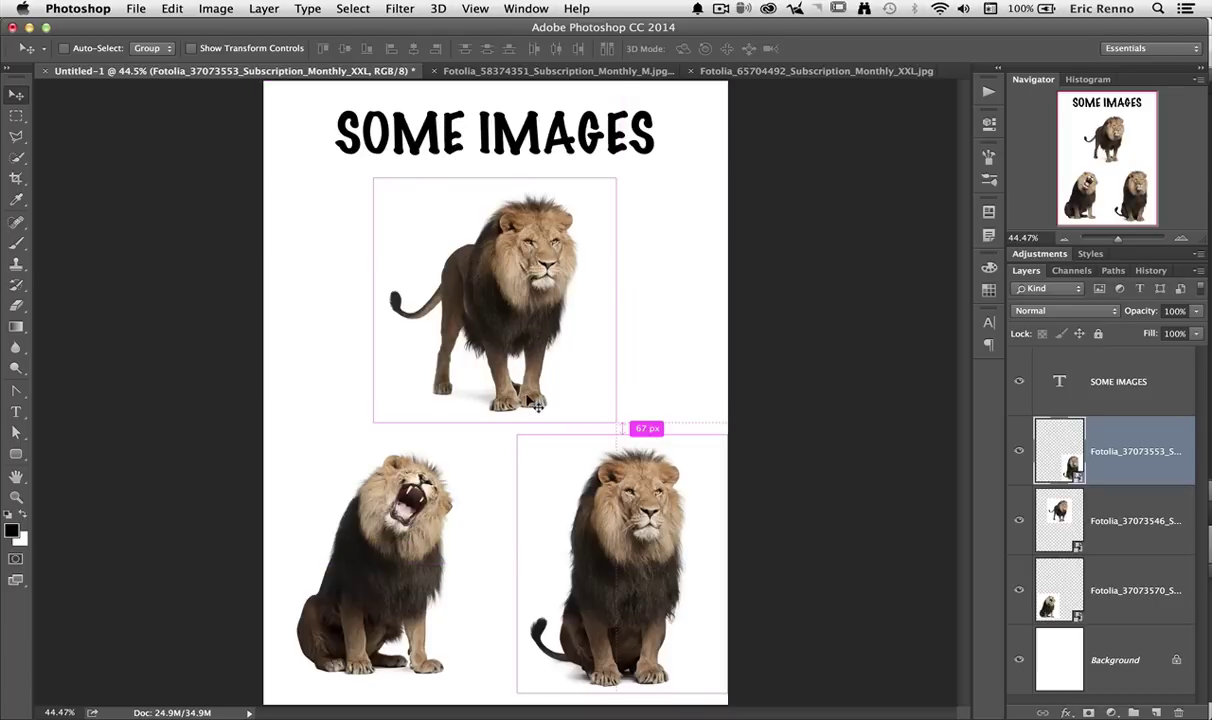
mouse_move(470, 446)
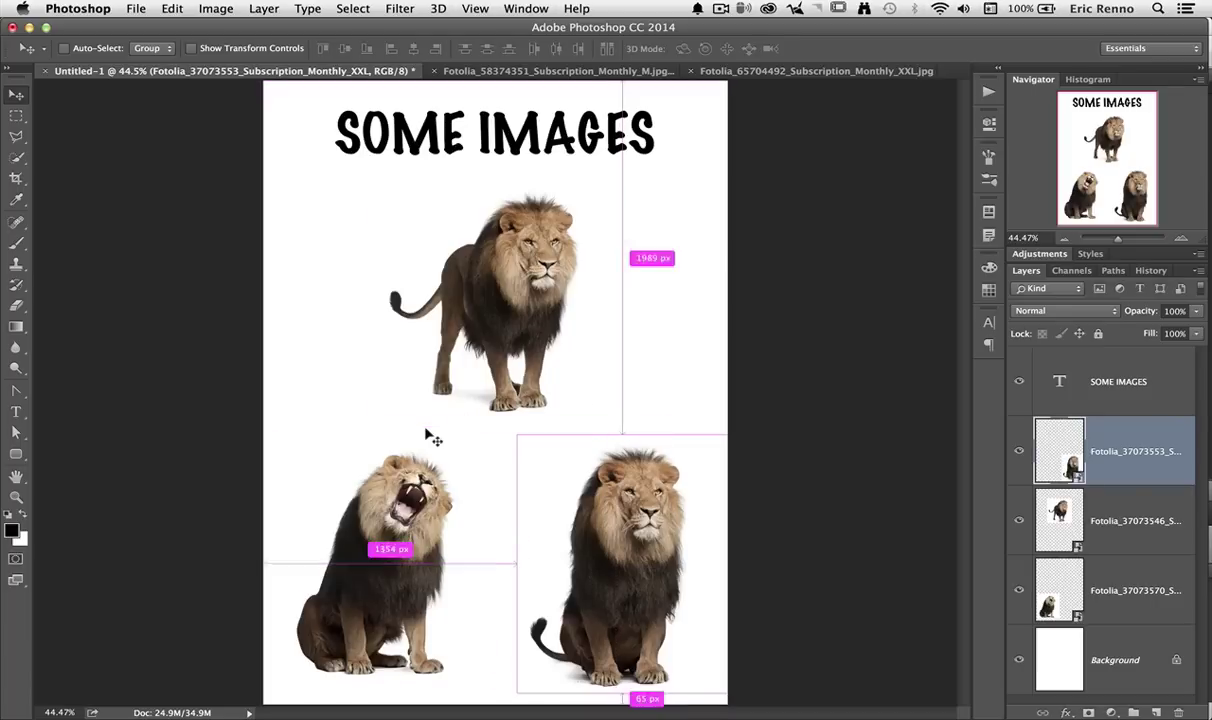
mouse_move(358, 420)
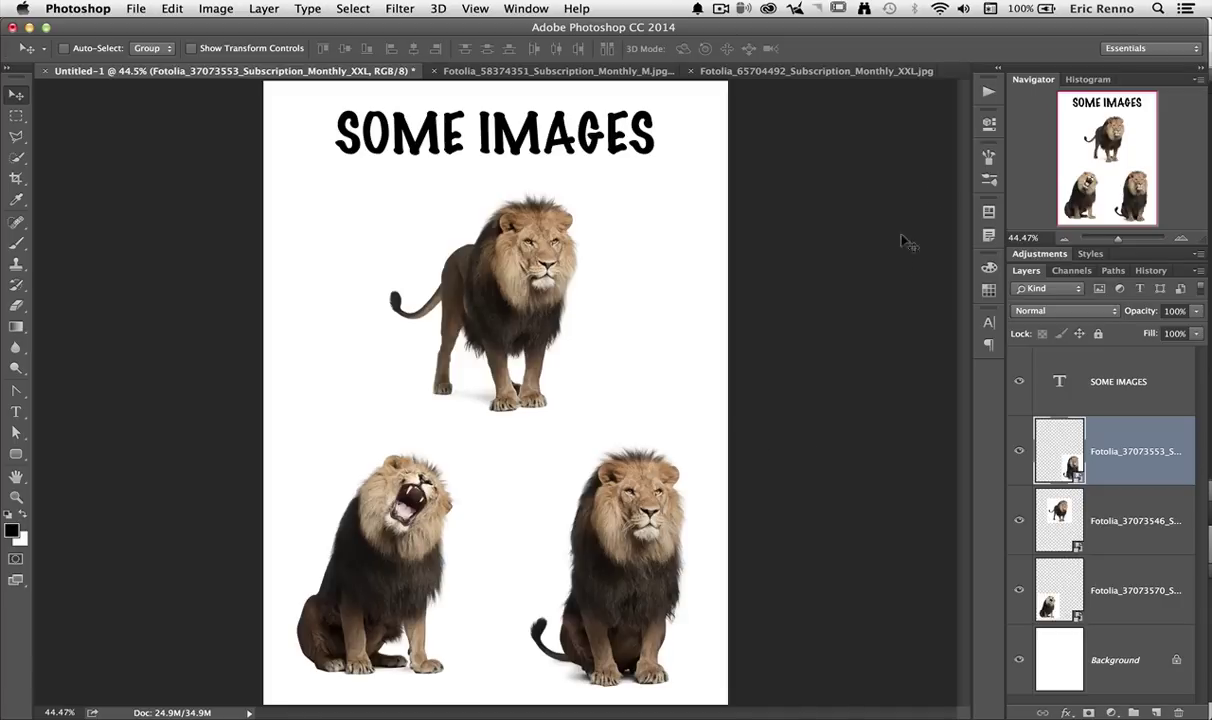
- Activate the Brush tool, choose the soft tapered-stroke preset from Brush Presets, and put the presets away
left_click(989, 157)
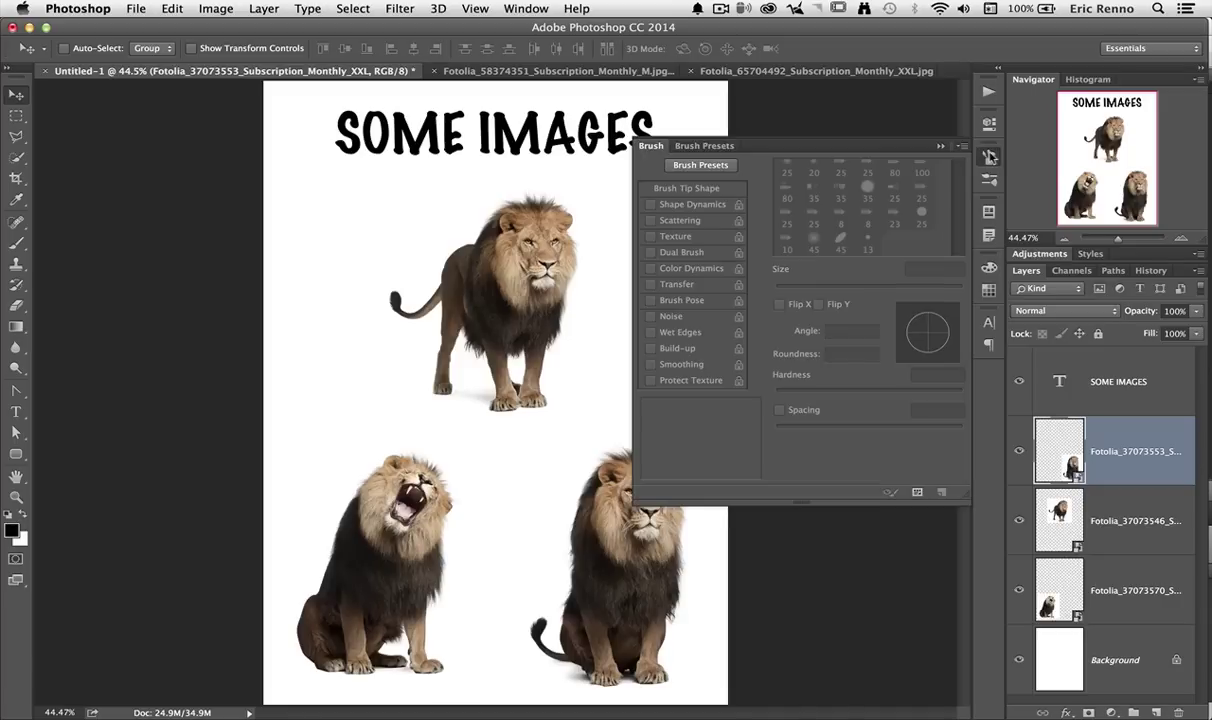
left_click(729, 147)
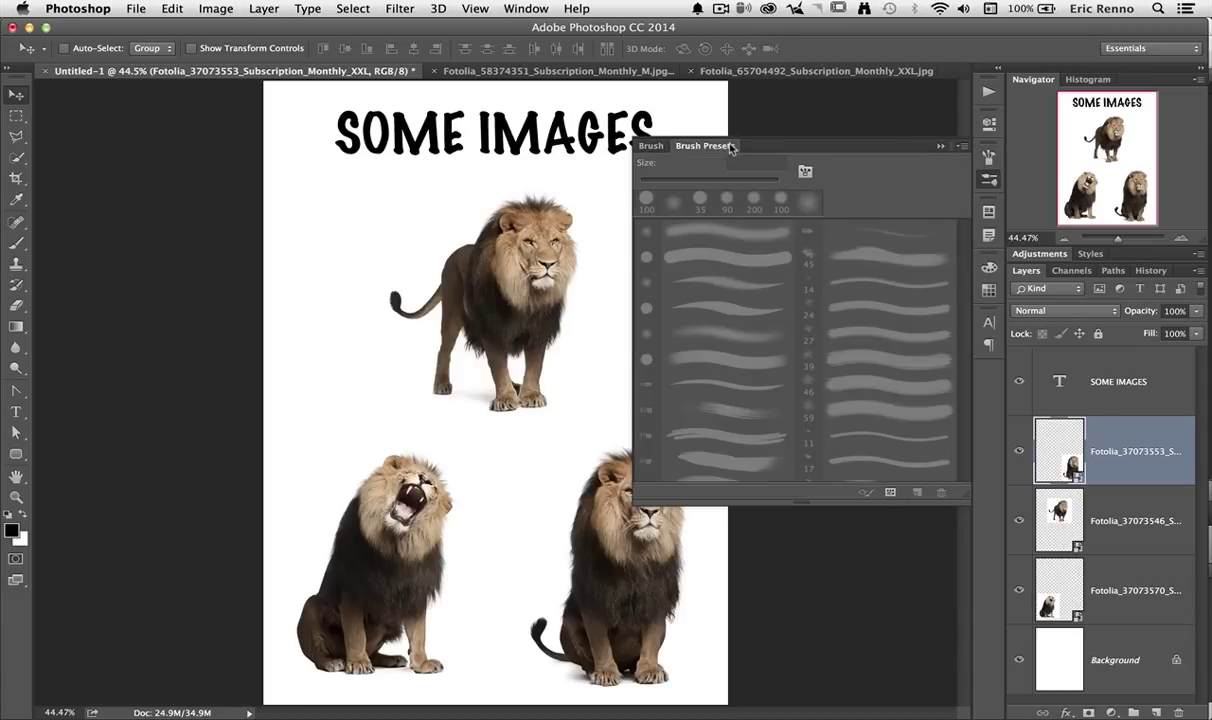
left_click(20, 245)
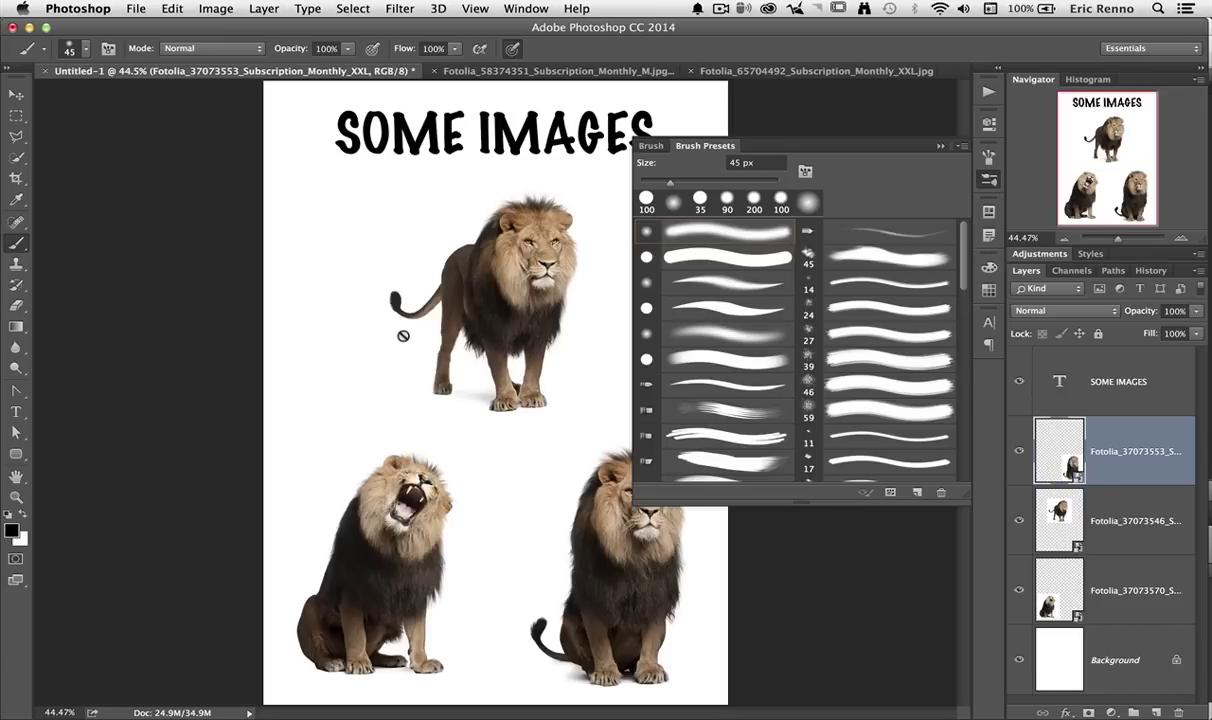
left_click(678, 279)
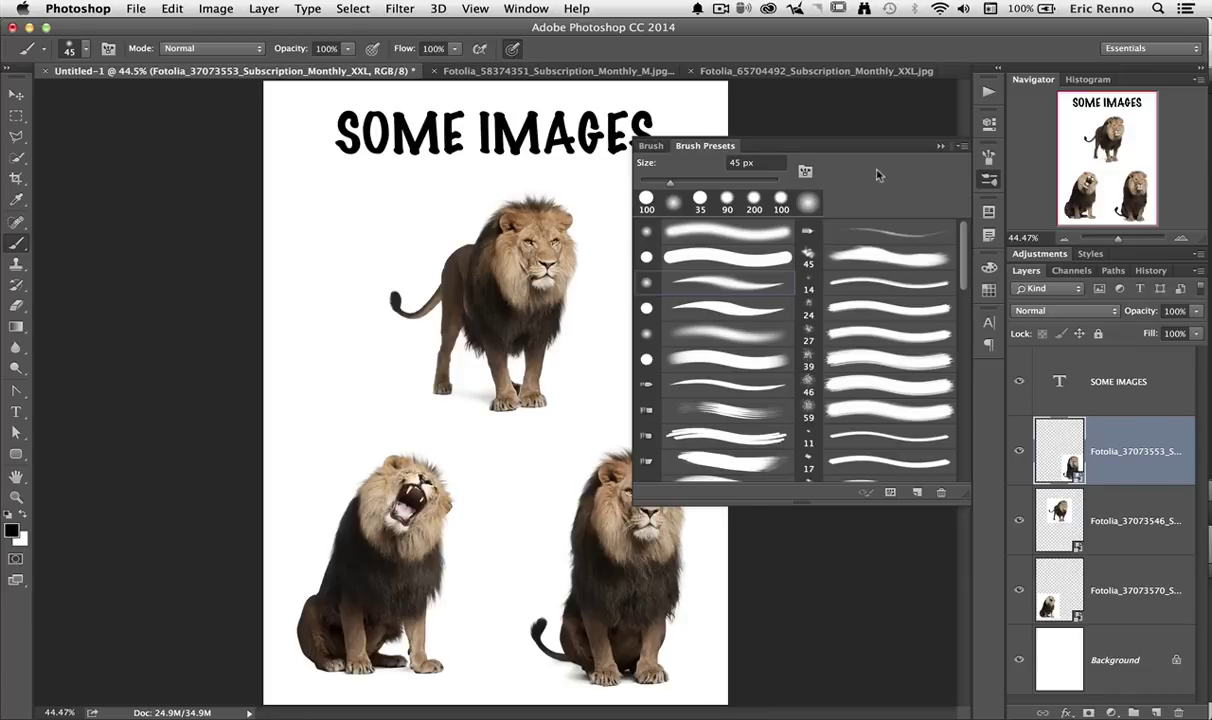
left_click(940, 146)
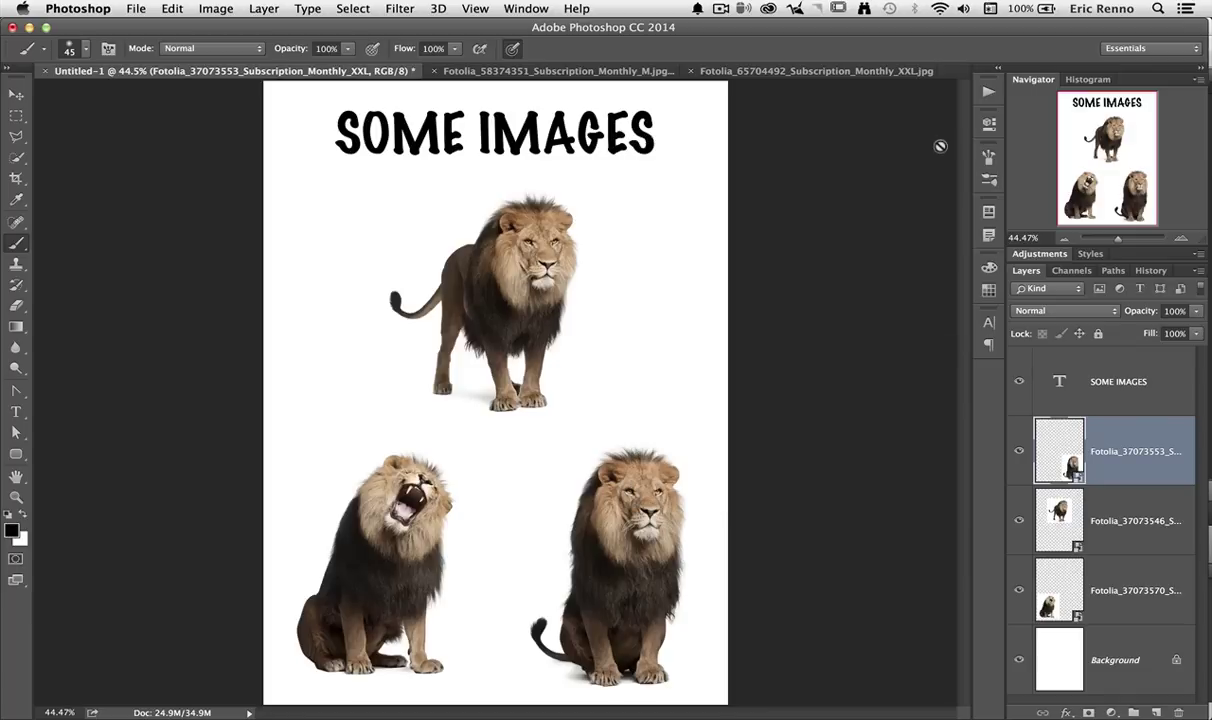
- Enlarge the Color panel in height and width for a bigger spectrum, and collapse it
left_click(989, 269)
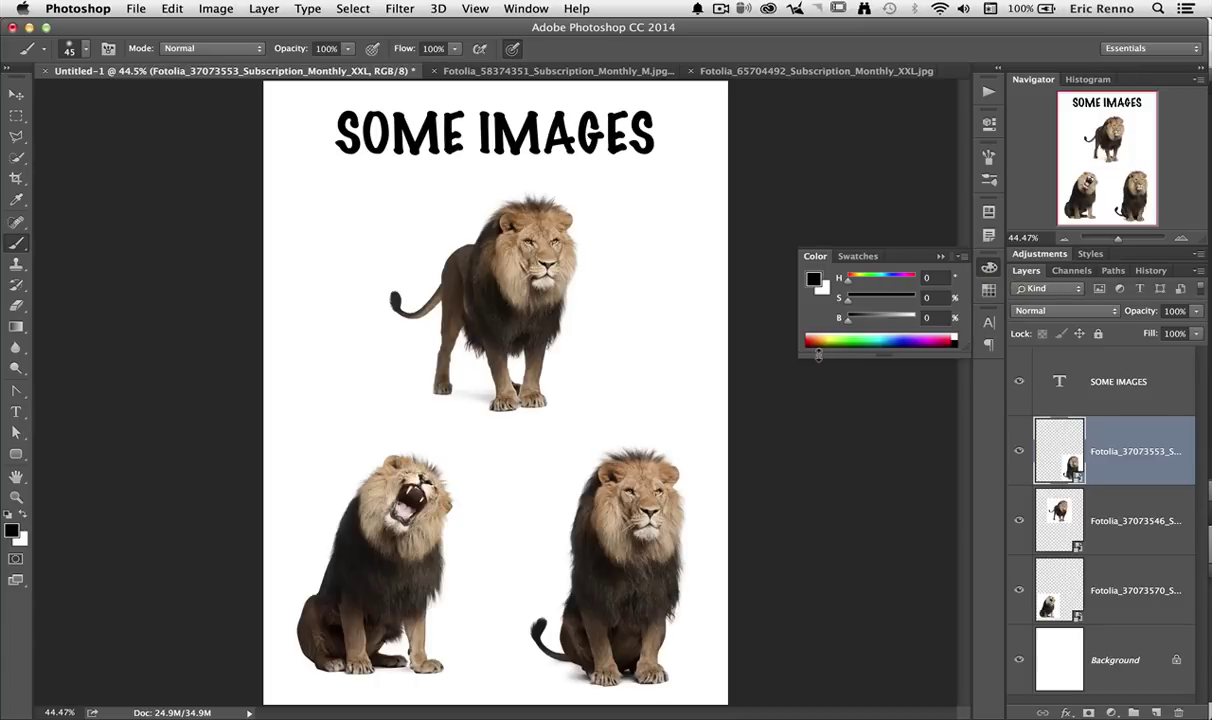
left_click_drag(818, 355, 825, 518)
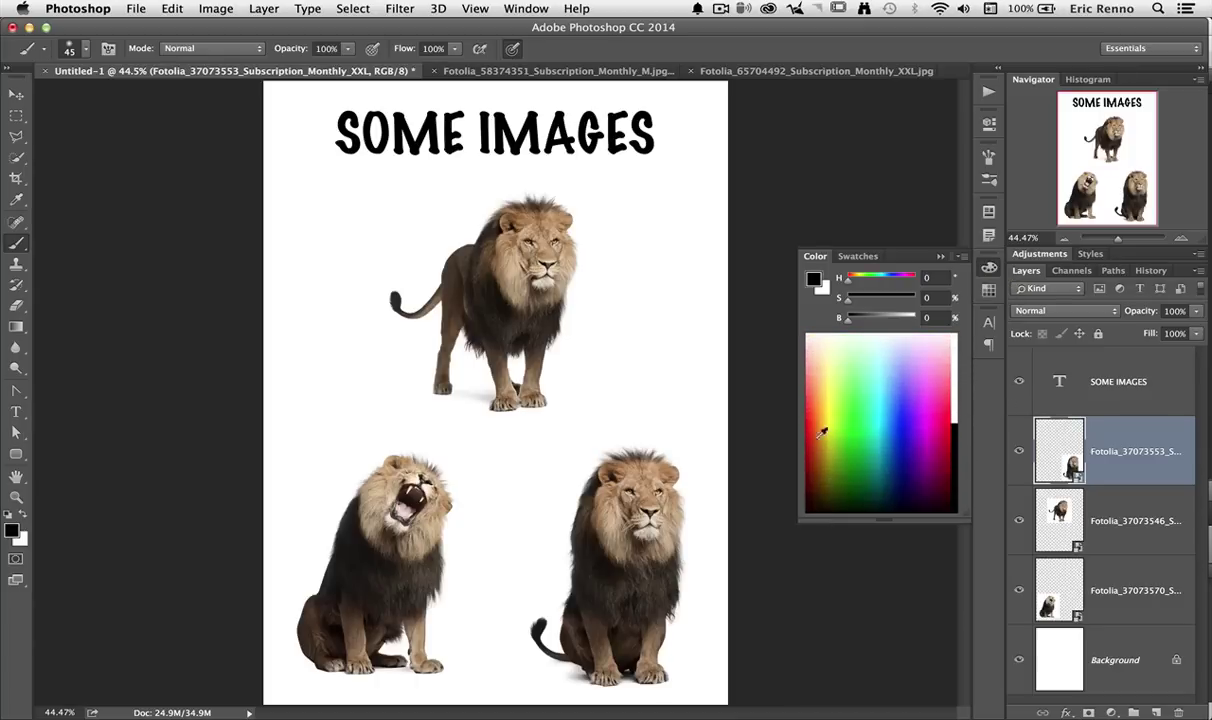
left_click_drag(791, 376, 660, 388)
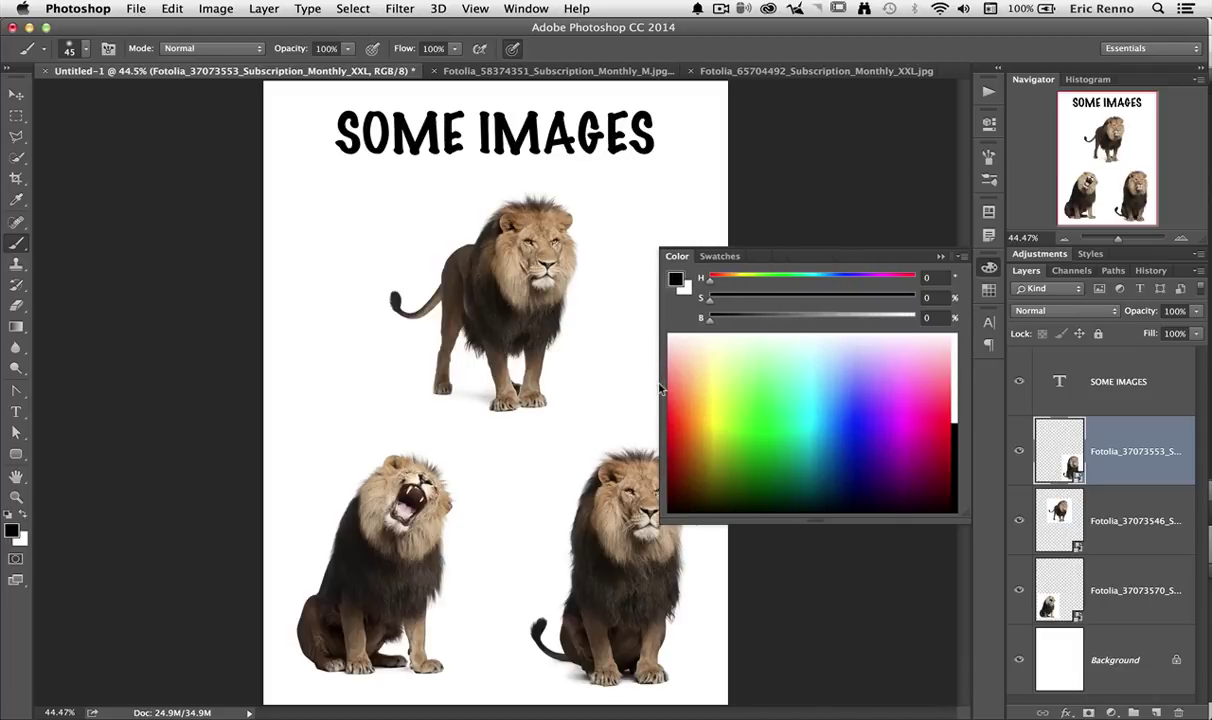
left_click(943, 258)
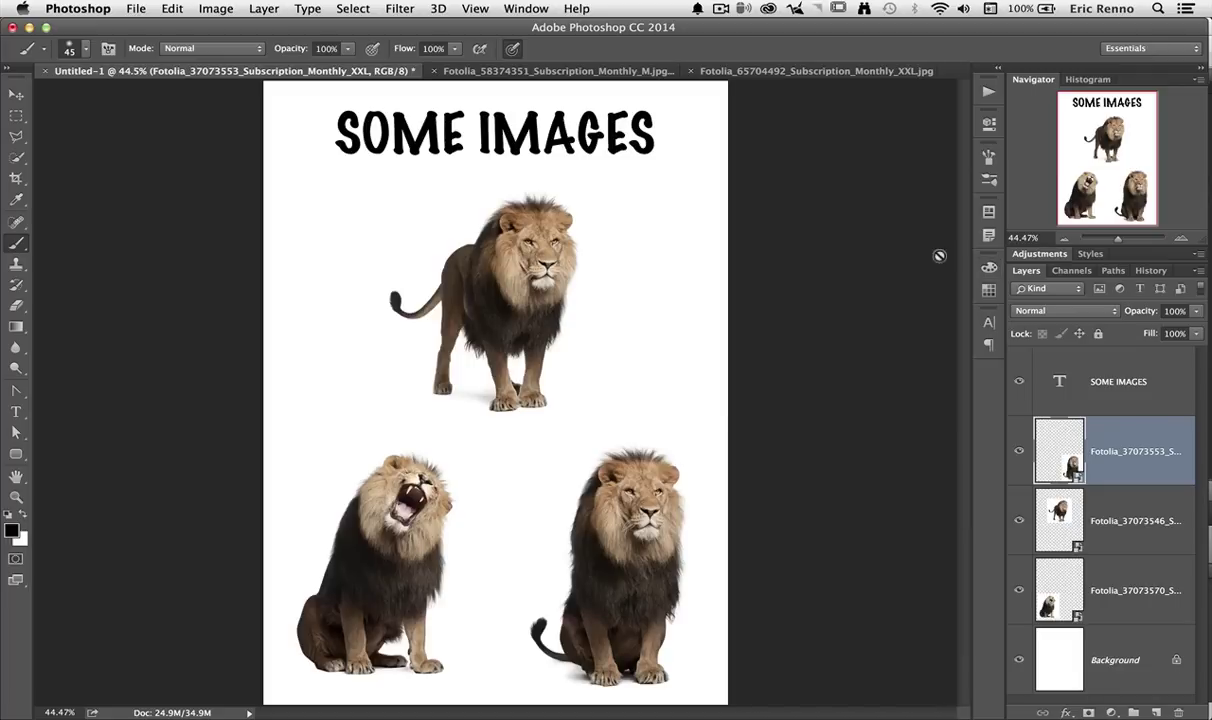
- View the Swatches with their row of recently used colors, and collapse them
left_click(988, 291)
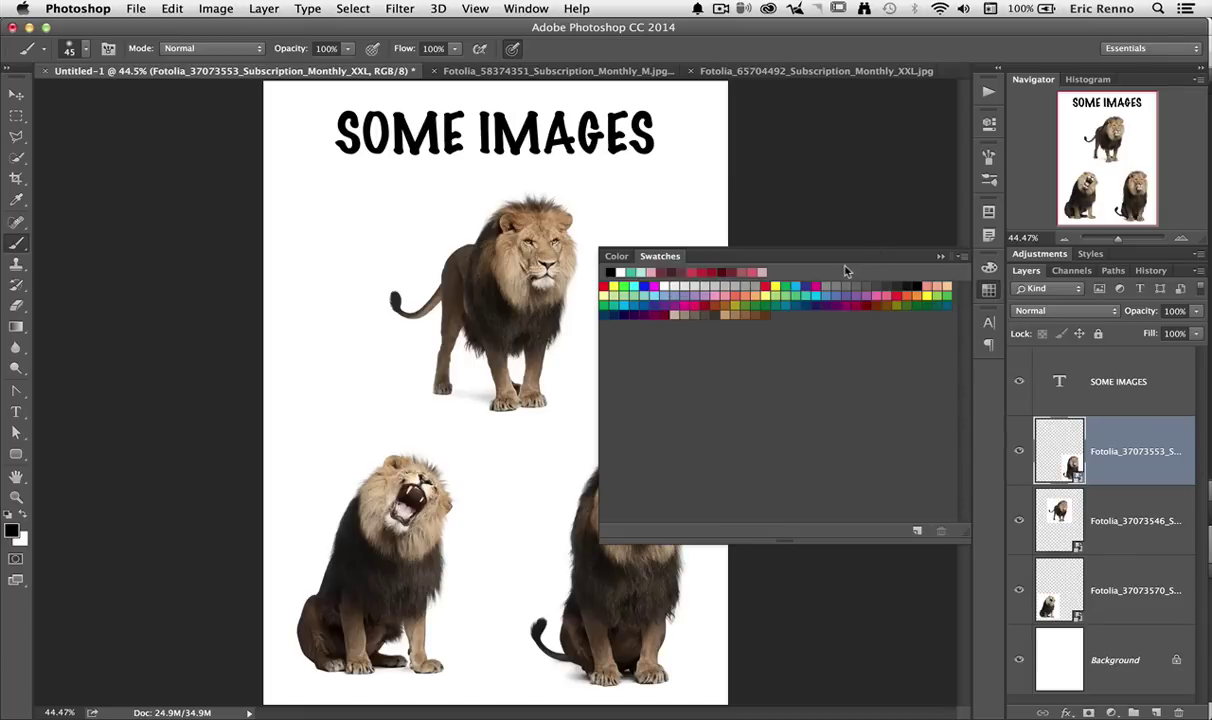
left_click(938, 257)
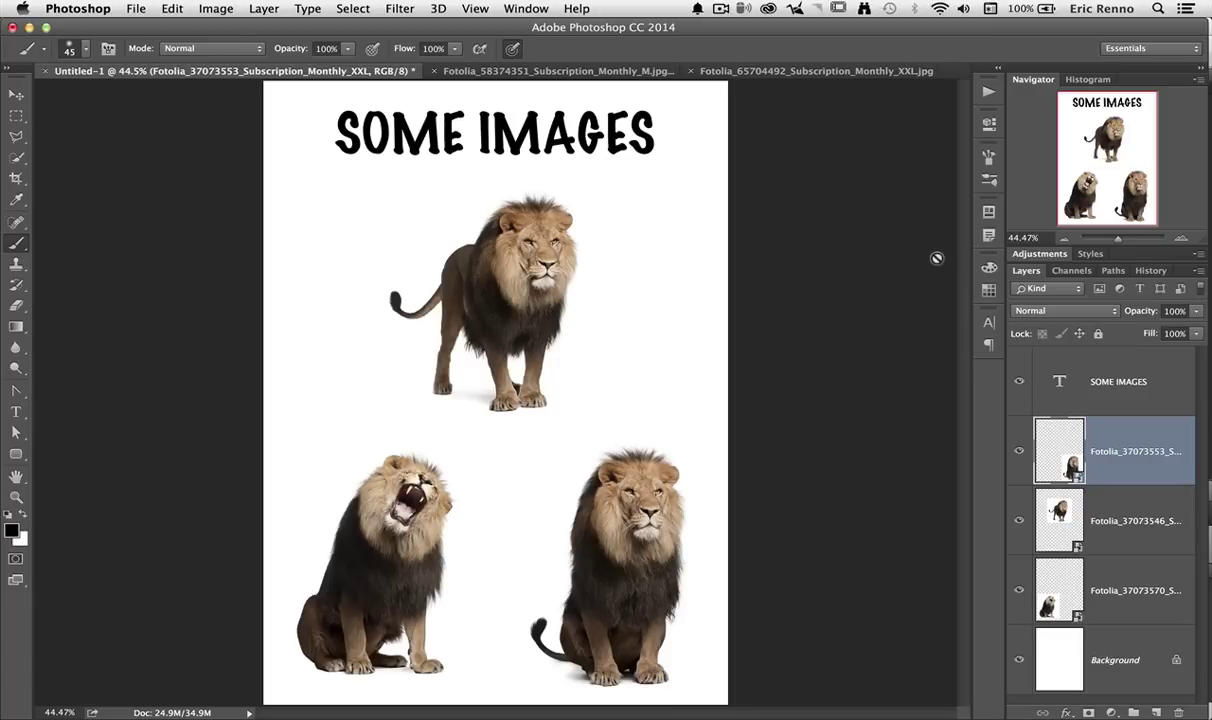
- Select all the SOME IMAGES title text and preview fonts on it, with the list limited to Typekit fonts and with all fonts
double_click(1059, 379)
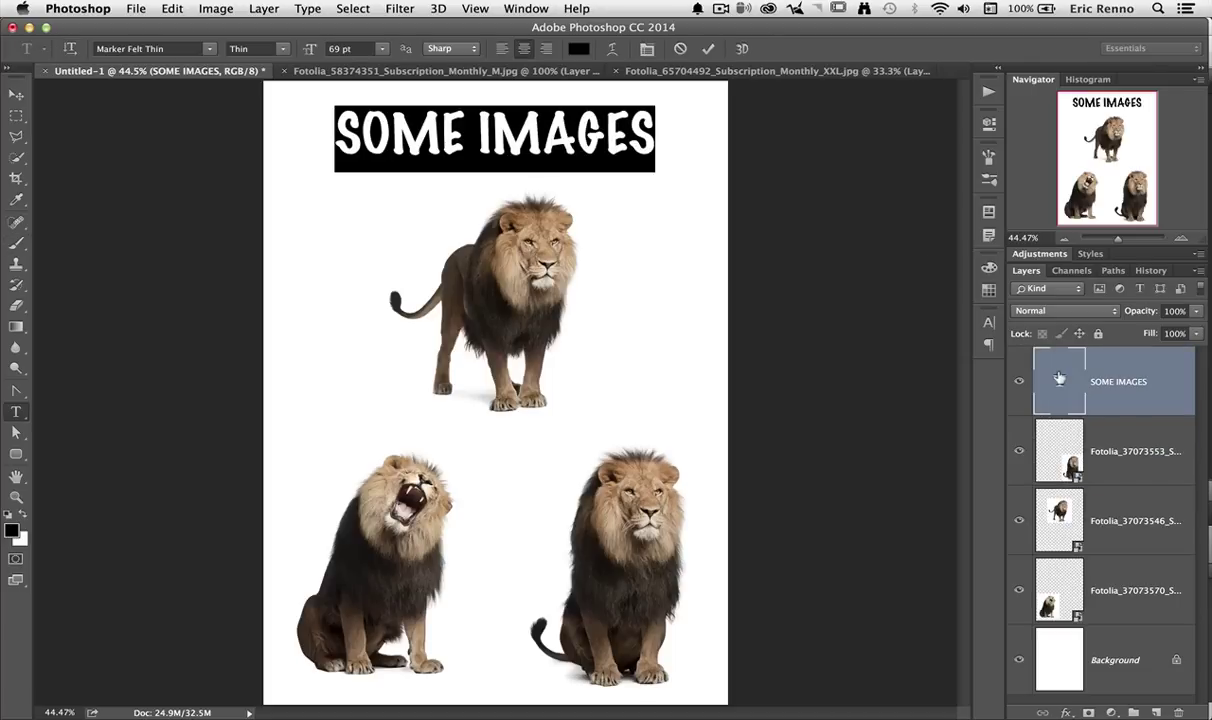
left_click(210, 49)
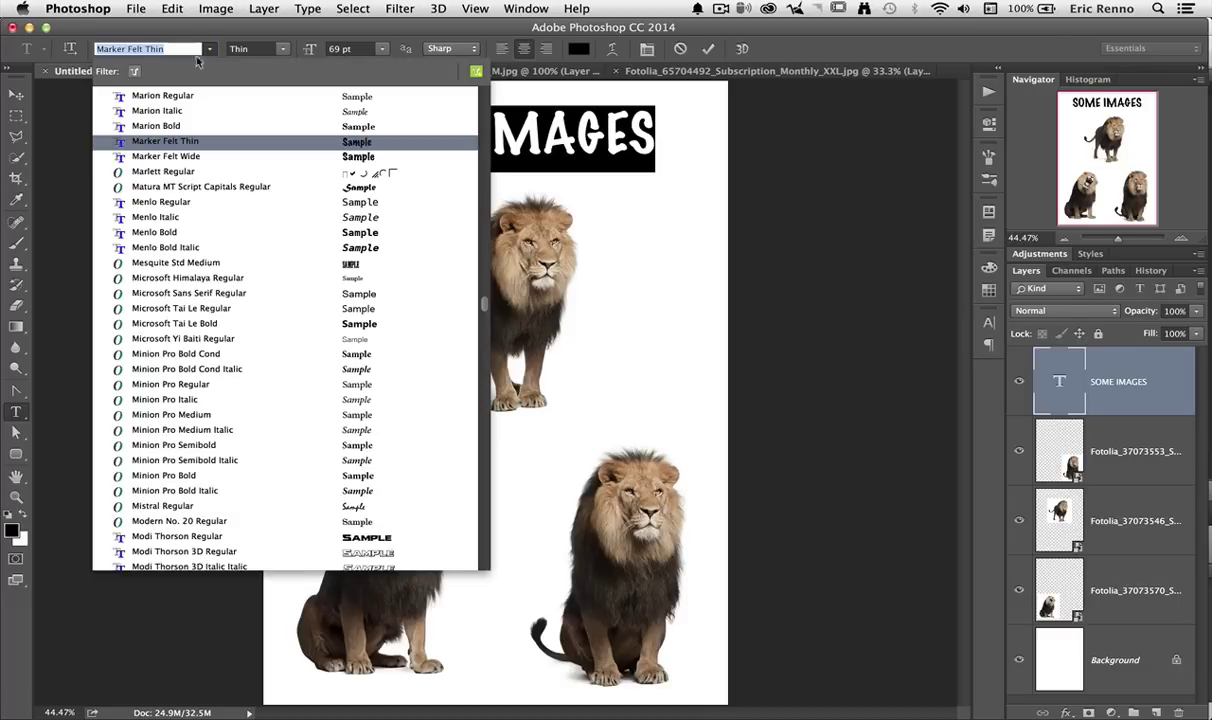
left_click(136, 71)
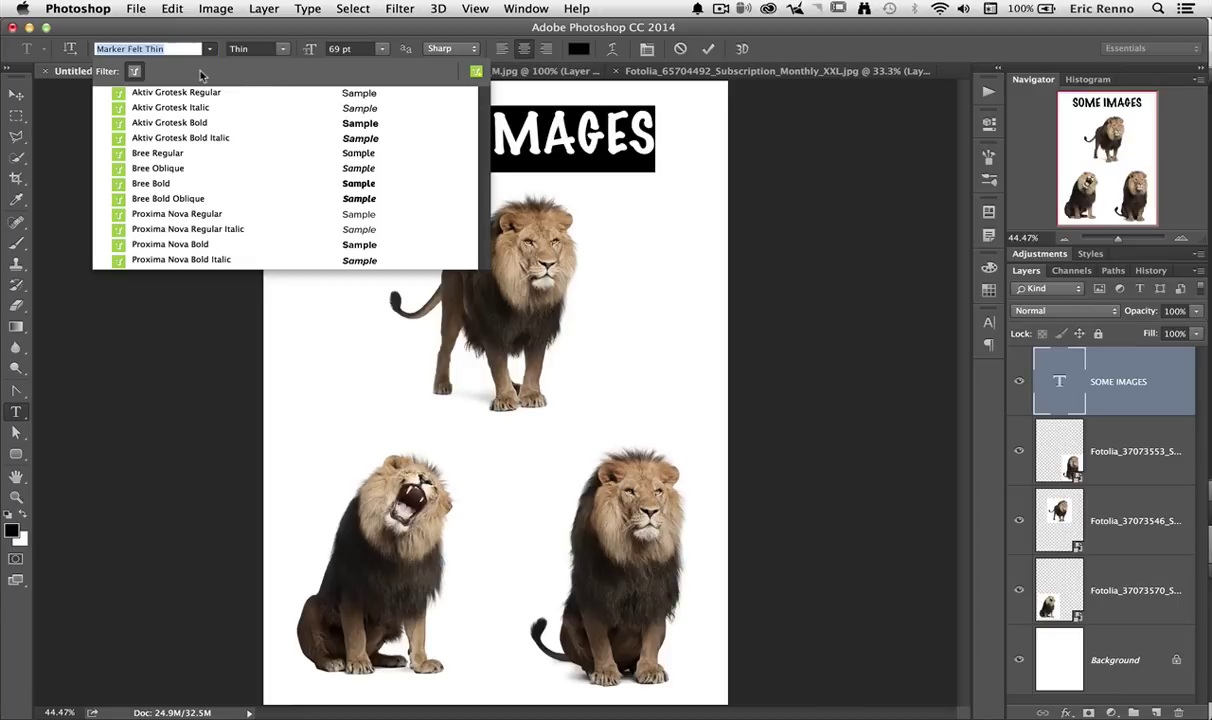
left_click(139, 71)
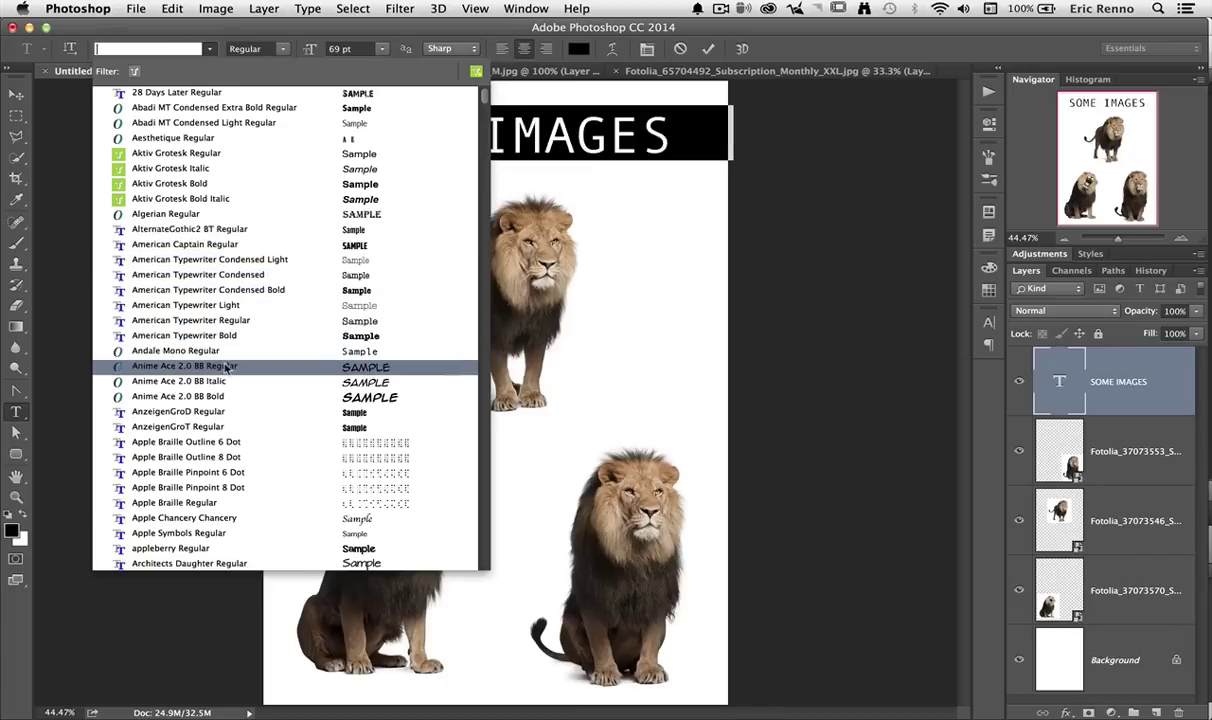
left_click(210, 48)
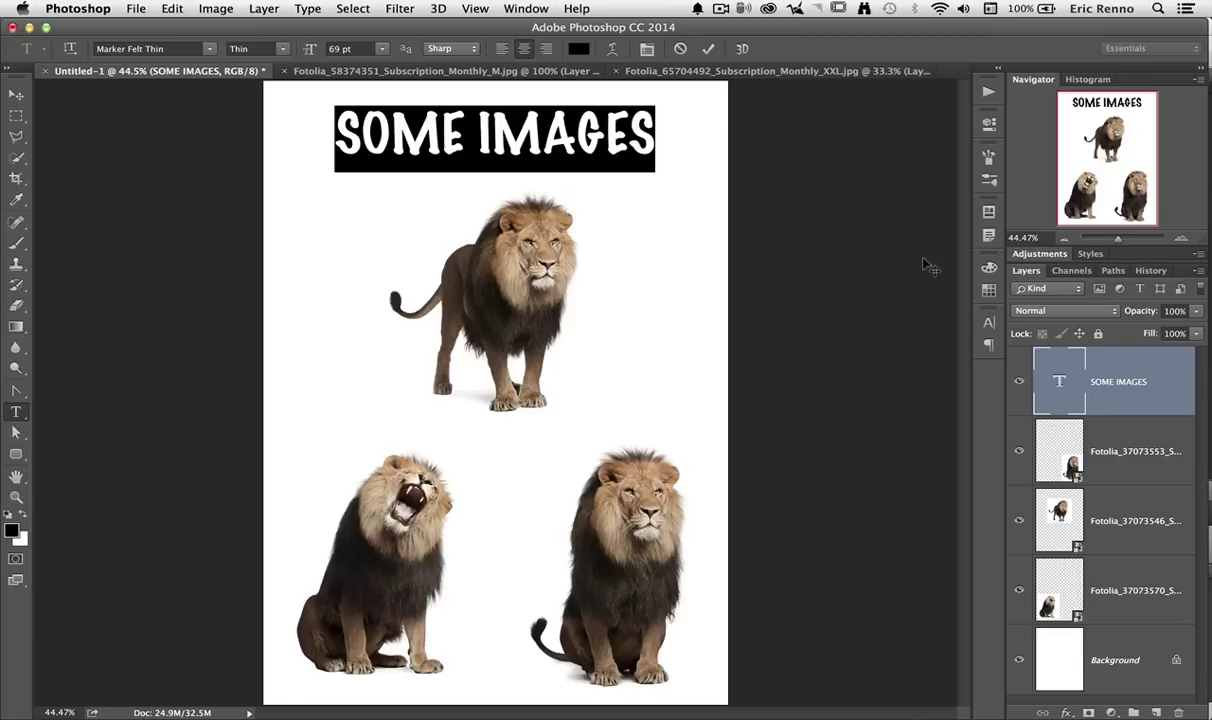
- Preview Typekit and other fonts in the Character settings, set the SOME IMAGES title to AnzeigenGroD Regular, and collapse the settings
left_click(989, 321)
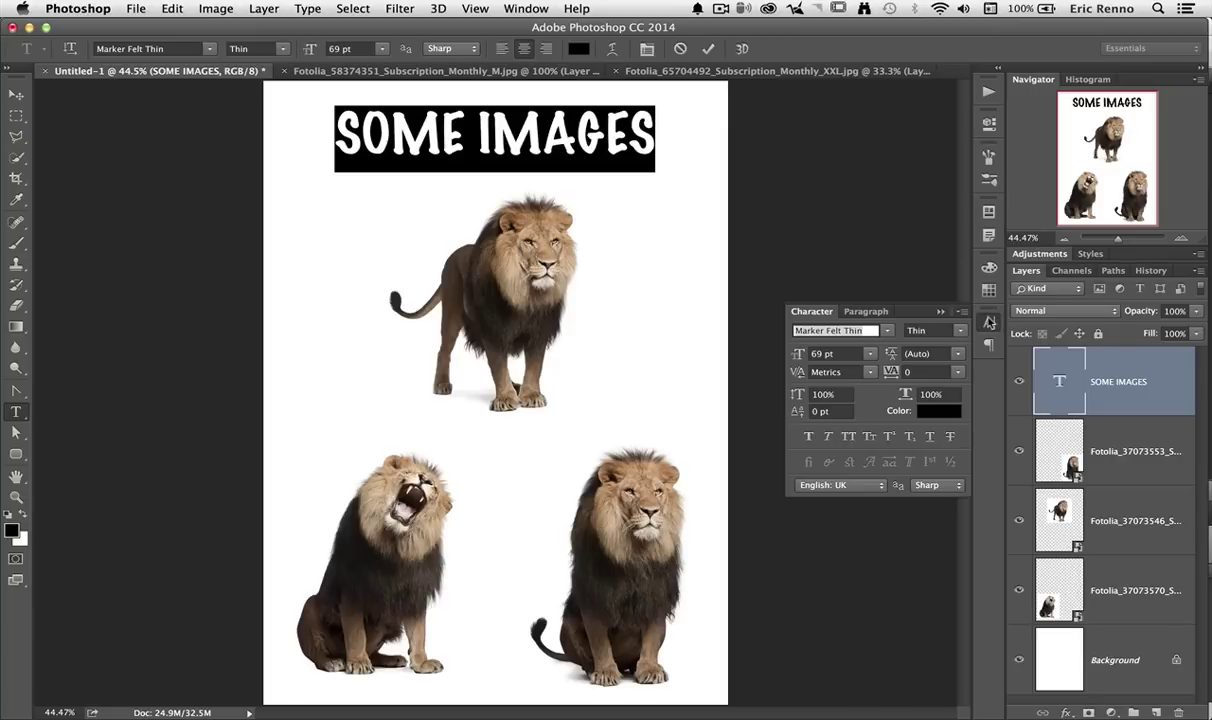
left_click(886, 330)
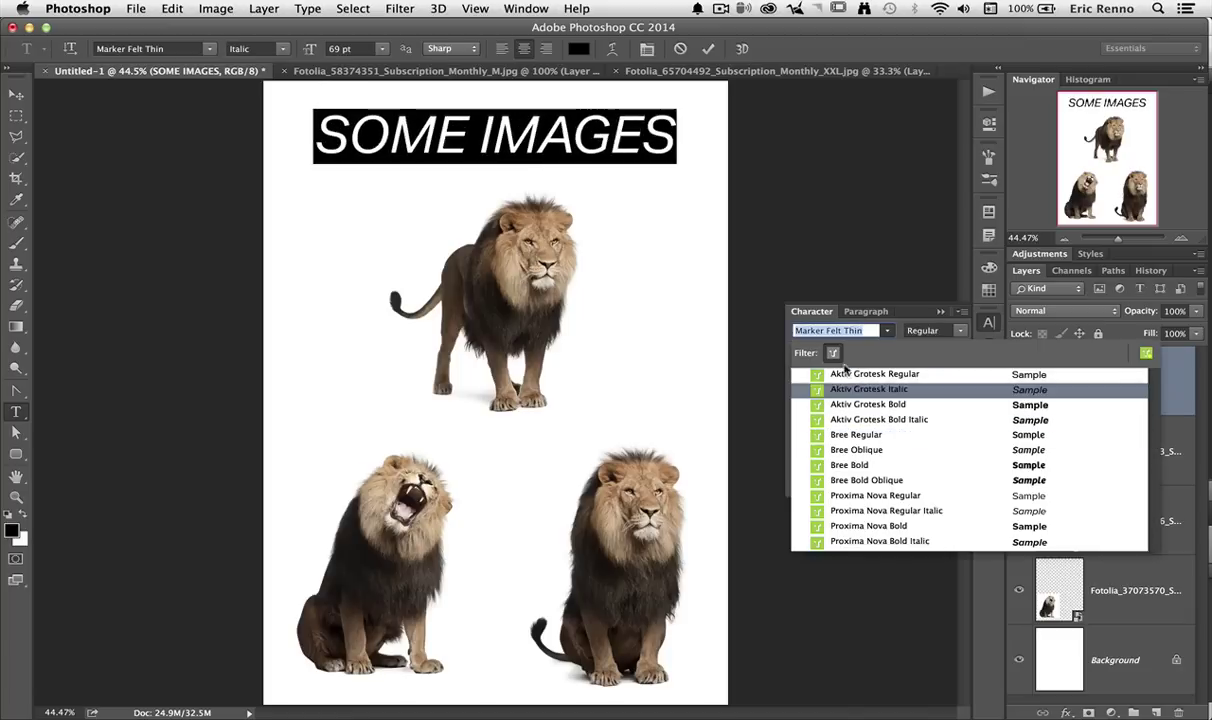
left_click(833, 352)
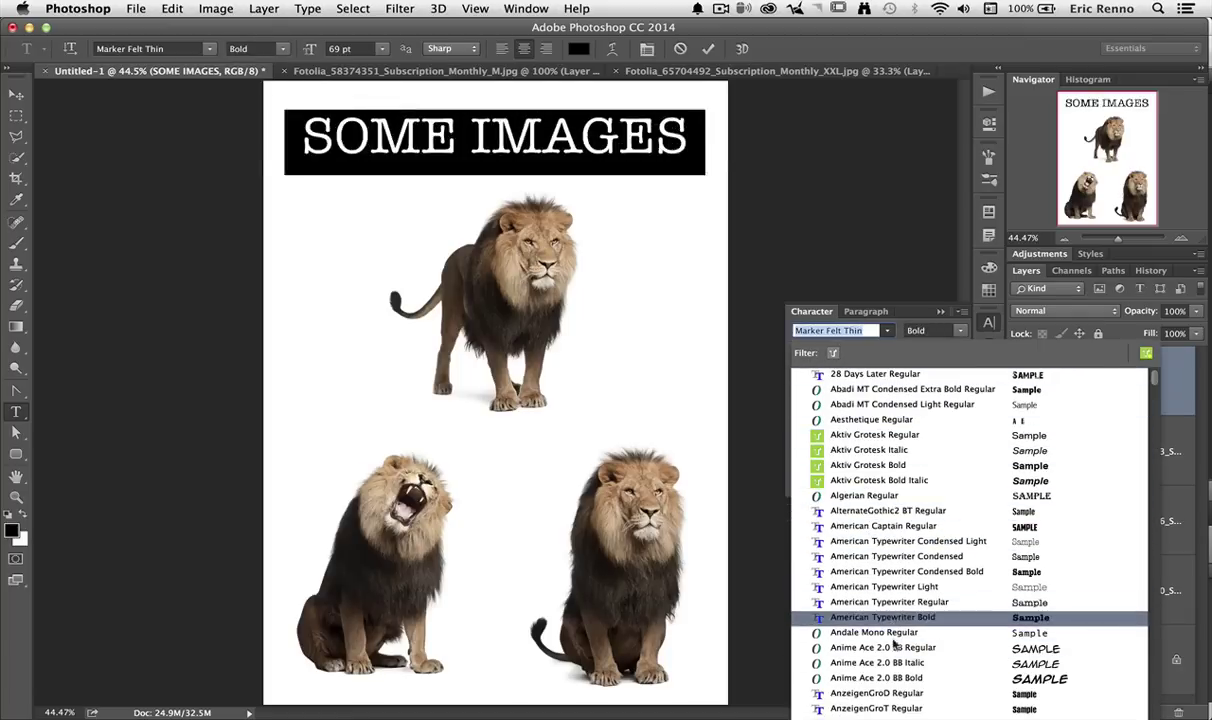
left_click(899, 694)
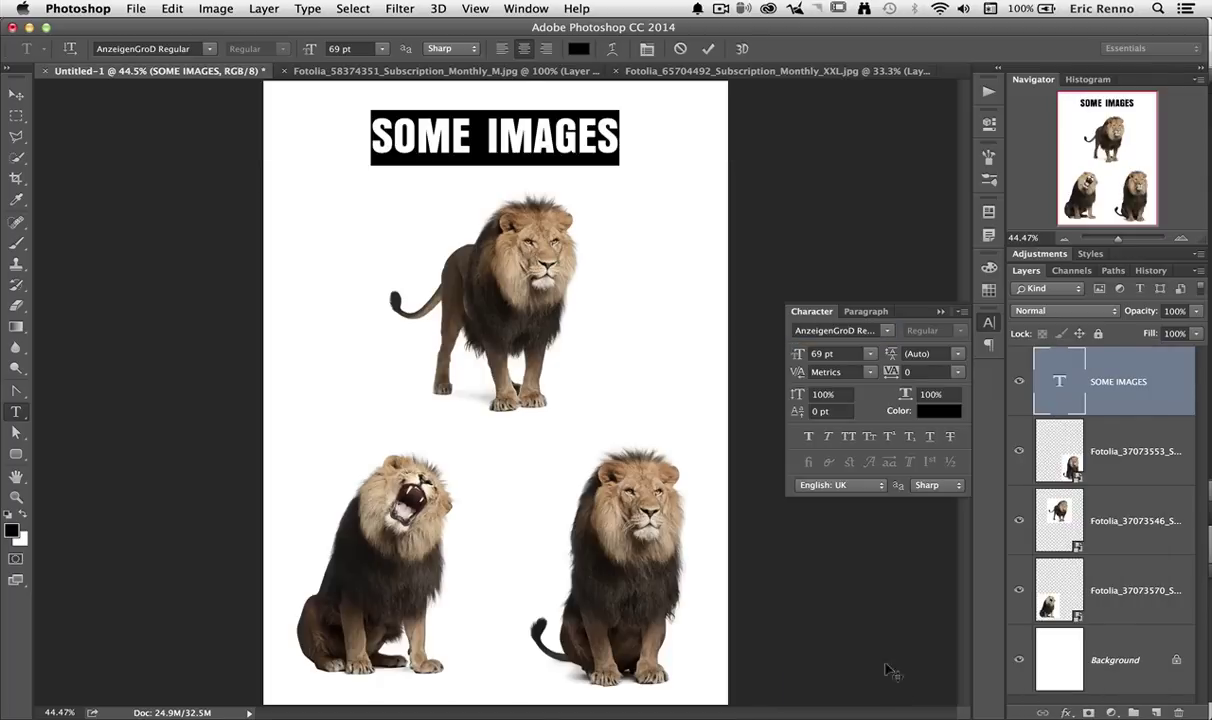
left_click(940, 313)
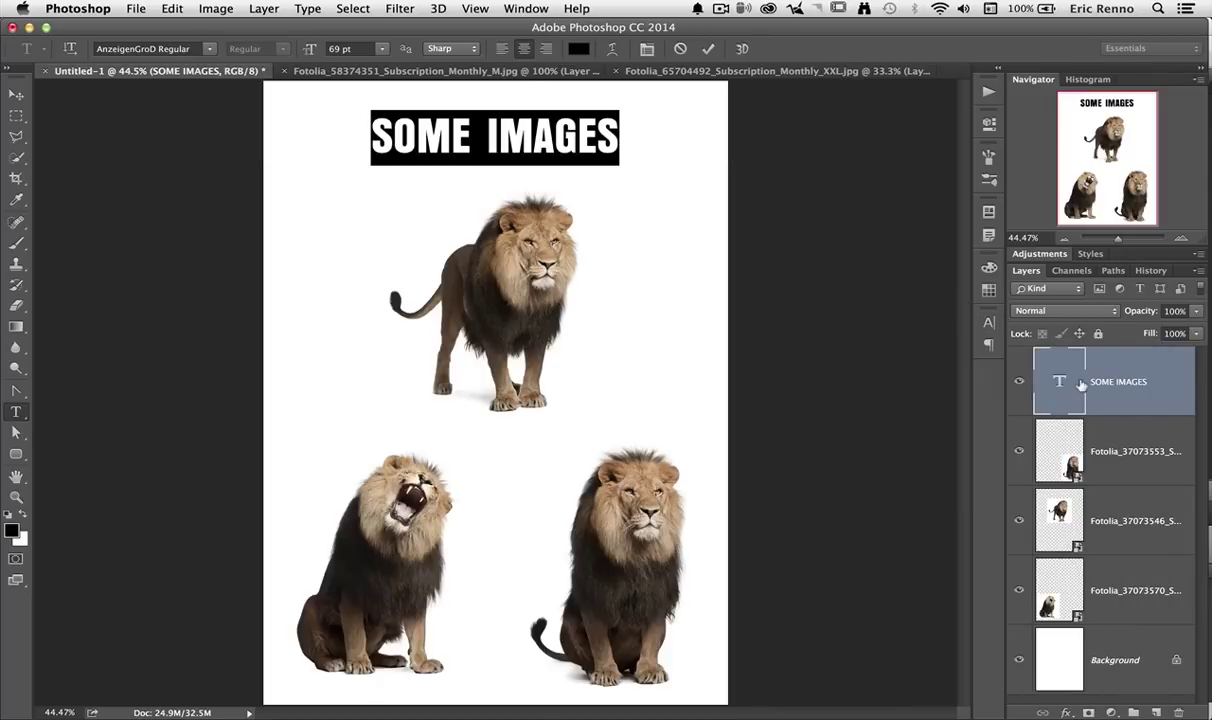